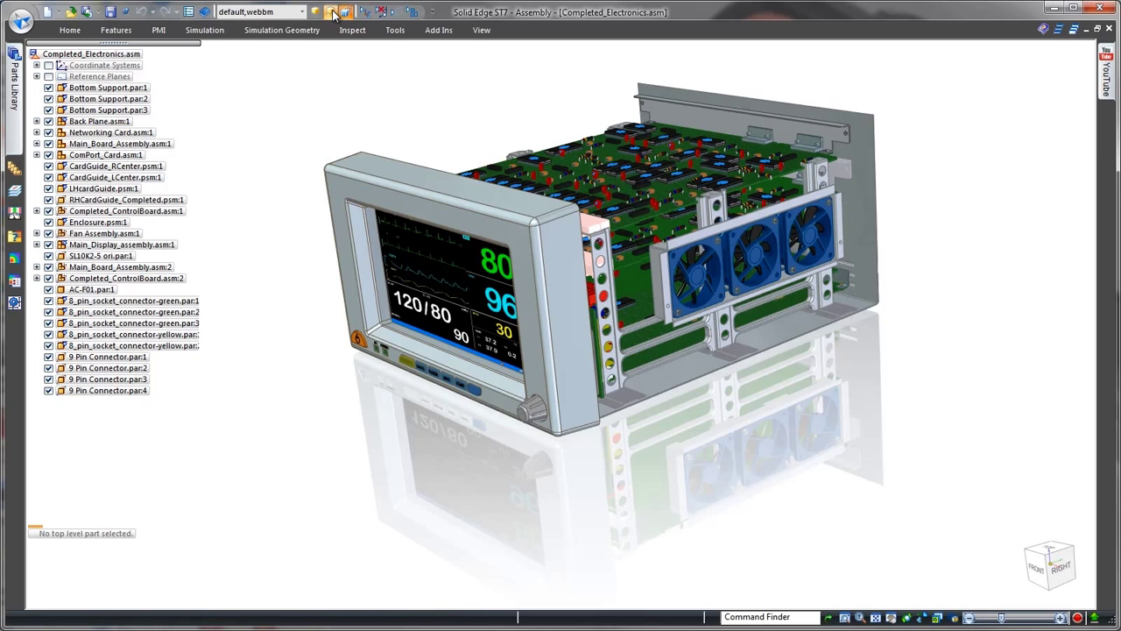
Apply the "01- Sheet Enclosure" display configuration to the assembly.
click(334, 13)
click(314, 12)
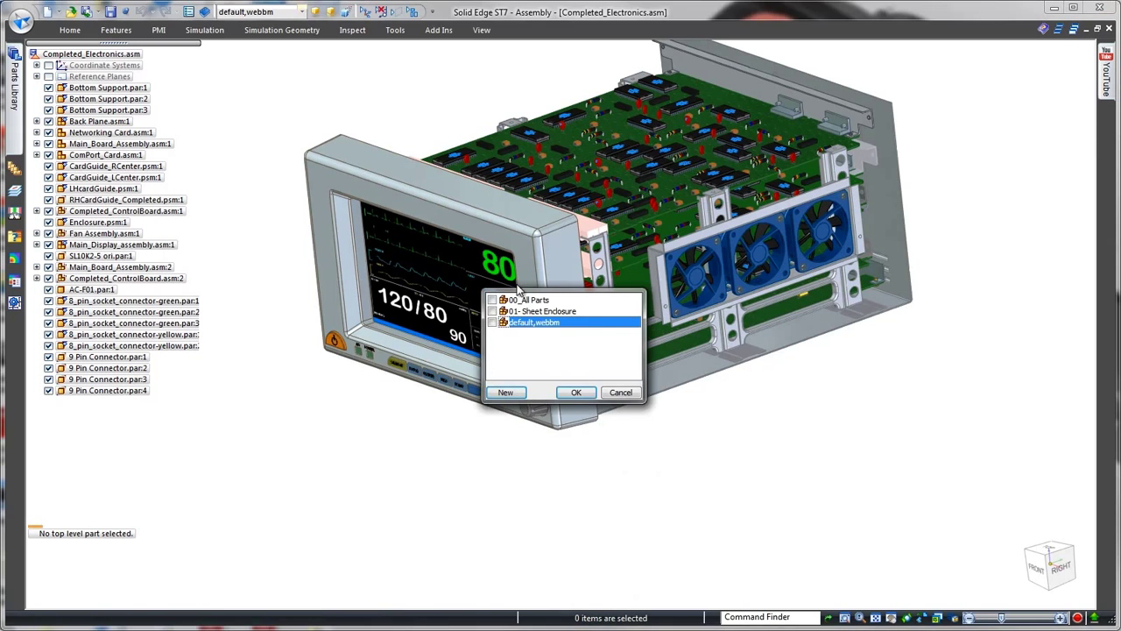
click(561, 312)
click(576, 392)
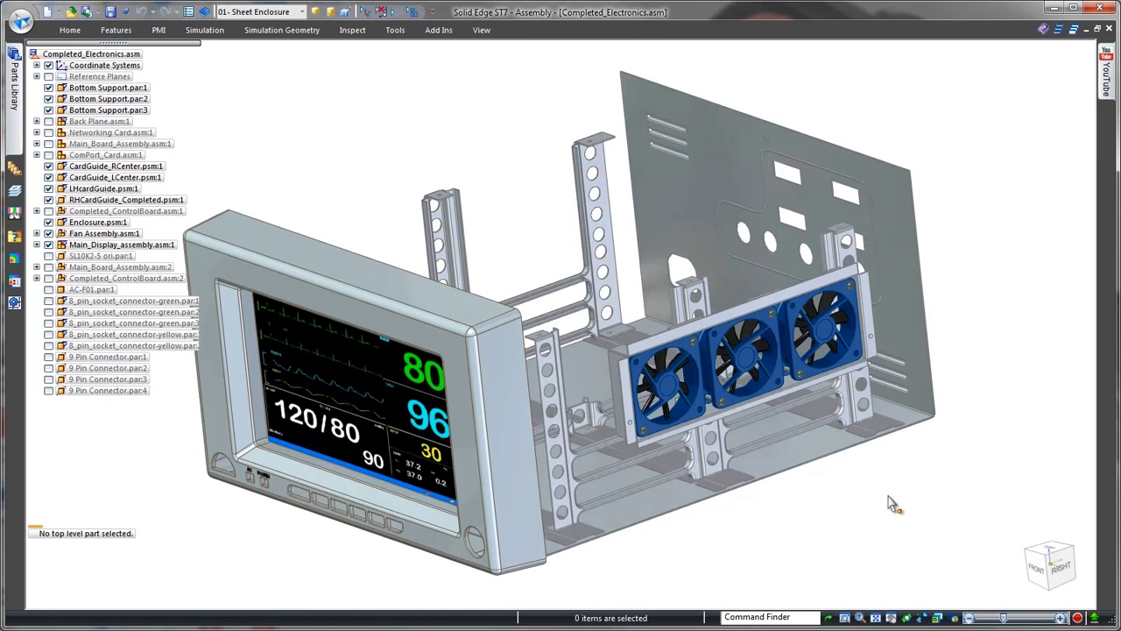
Create 90° flanges from both long bottom edges of the enclosure, extending up to the top corner of the rear panel.
click(848, 453)
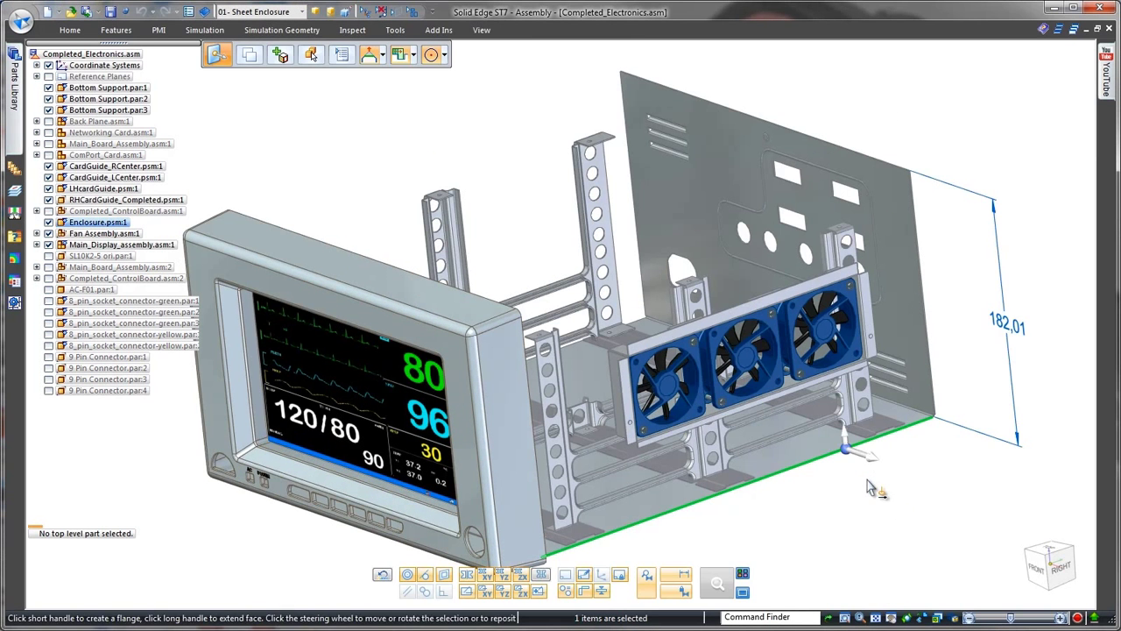
ctrl+click(639, 326)
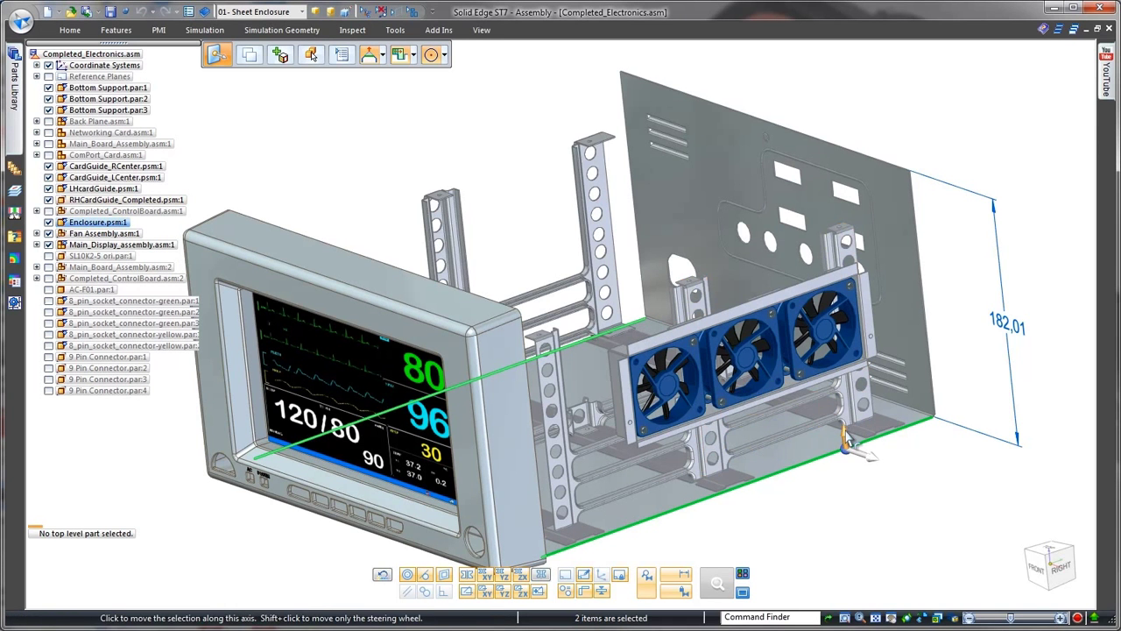
click(845, 431)
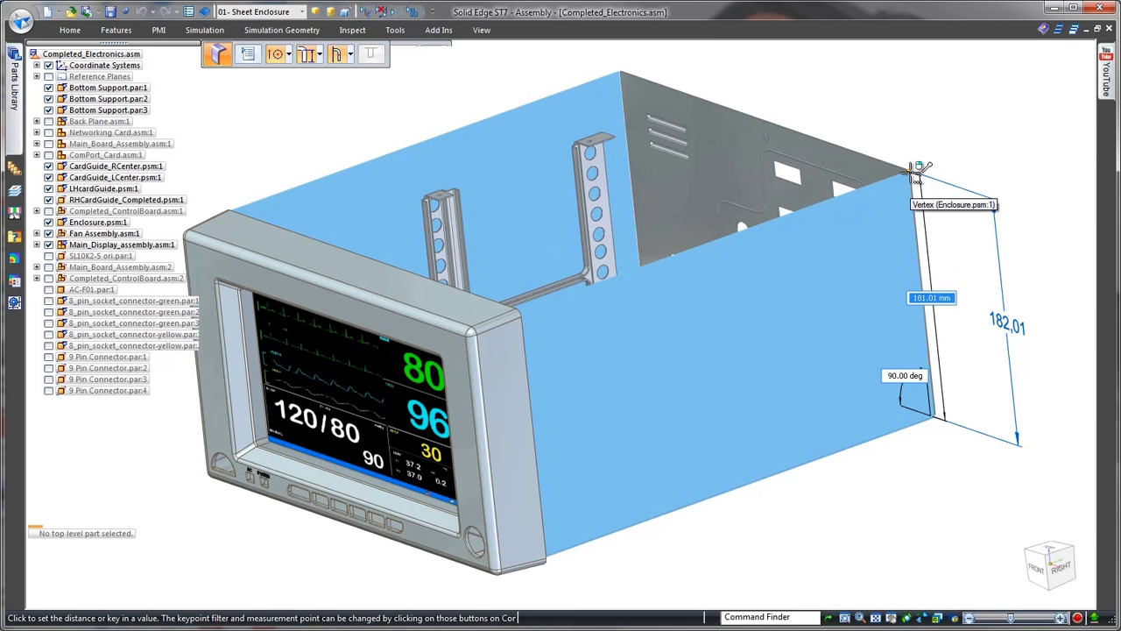
click(918, 172)
click(983, 498)
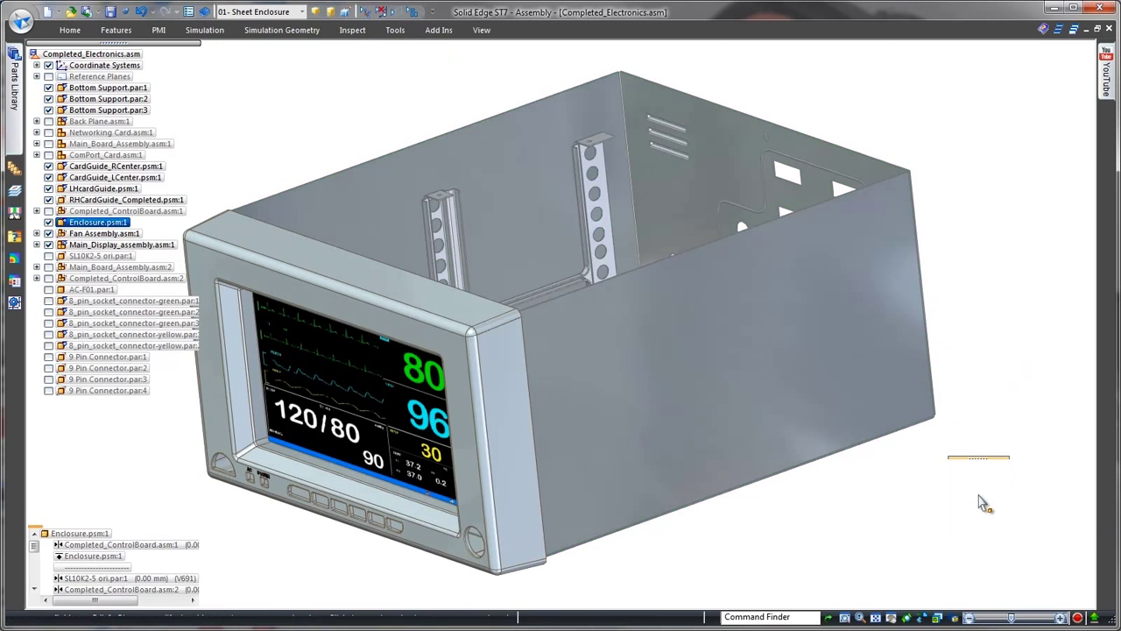
Within the Enclosure part, close one lower rear corner between the adjacent bends using the Closed treatment.
middle_drag(975, 498, 883, 490)
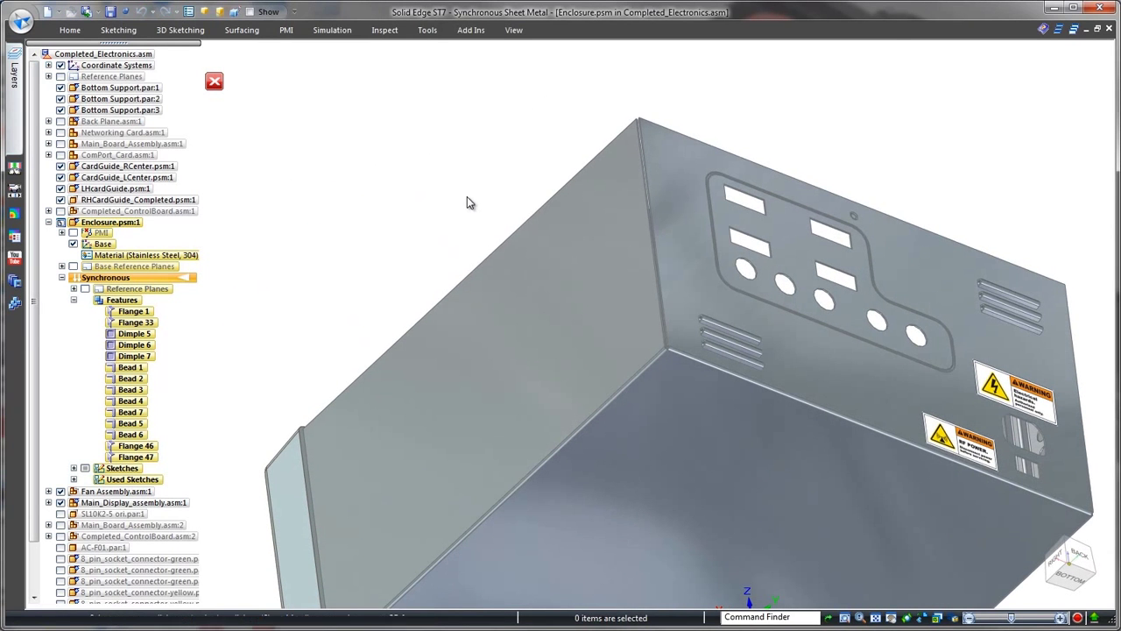
right_click(467, 198)
click(439, 225)
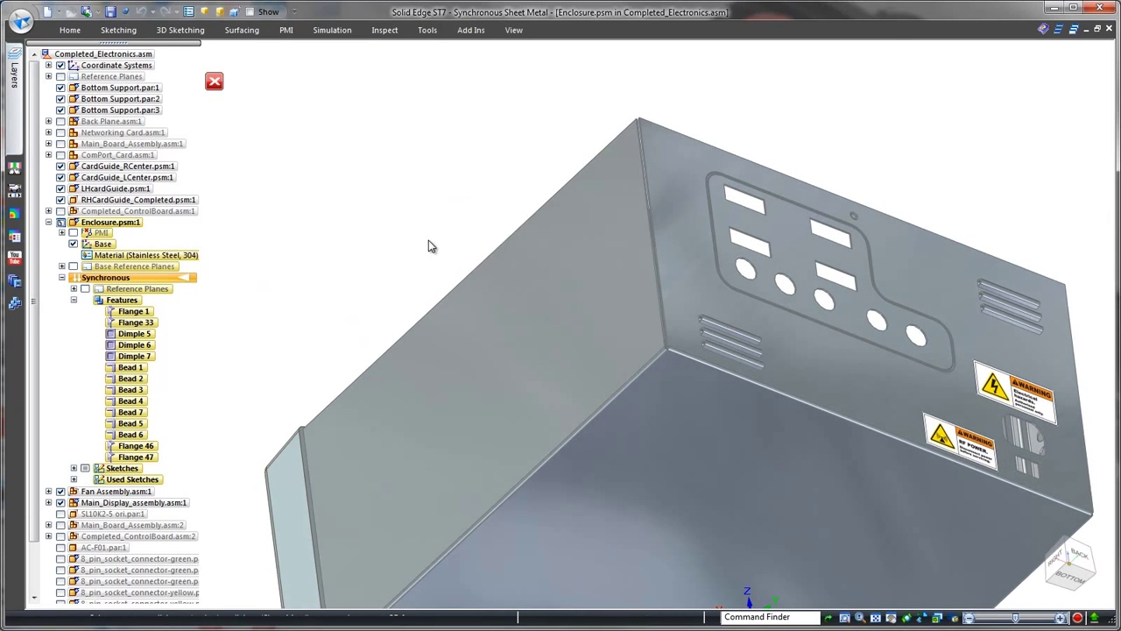
click(684, 356)
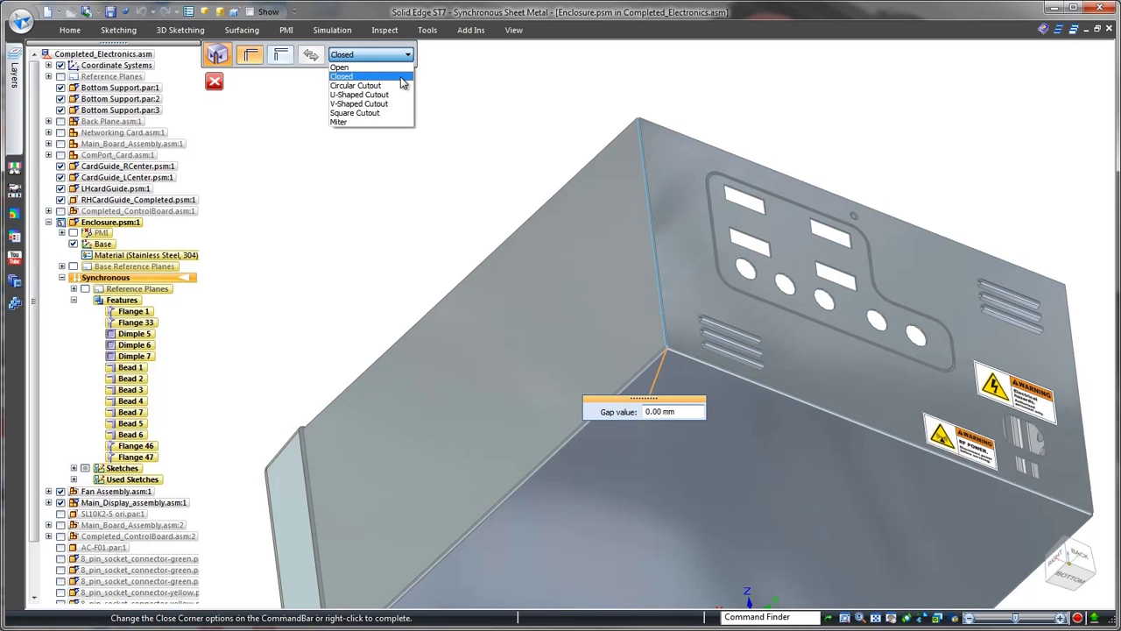
click(401, 78)
right_click(413, 157)
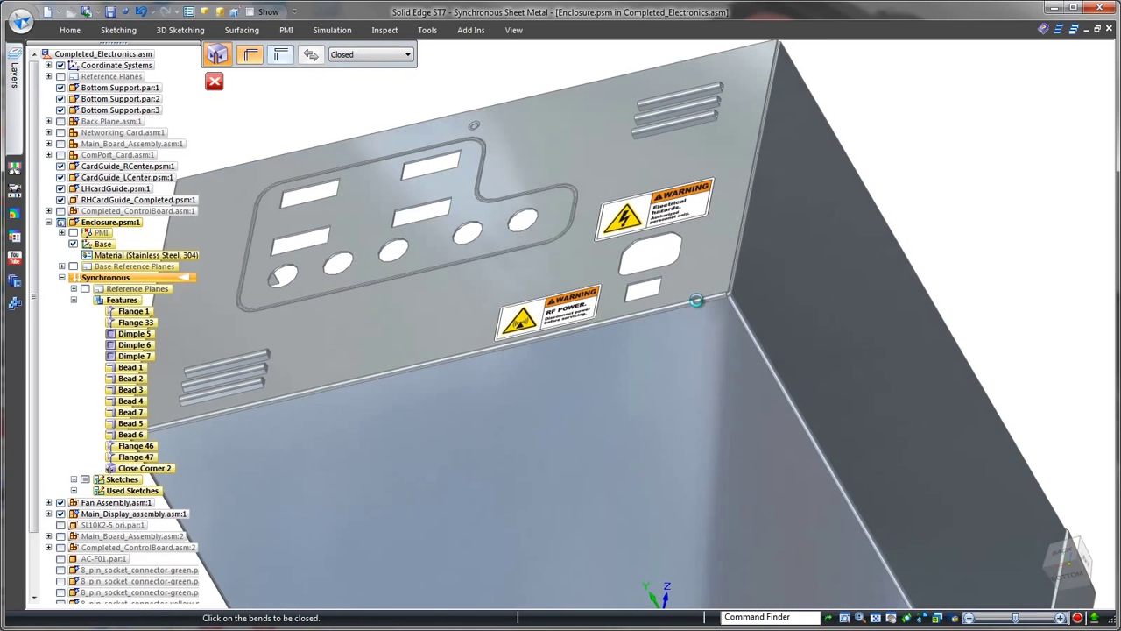
Close the opposite lower rear corner of the enclosure with the same Closed treatment.
click(731, 311)
click(741, 311)
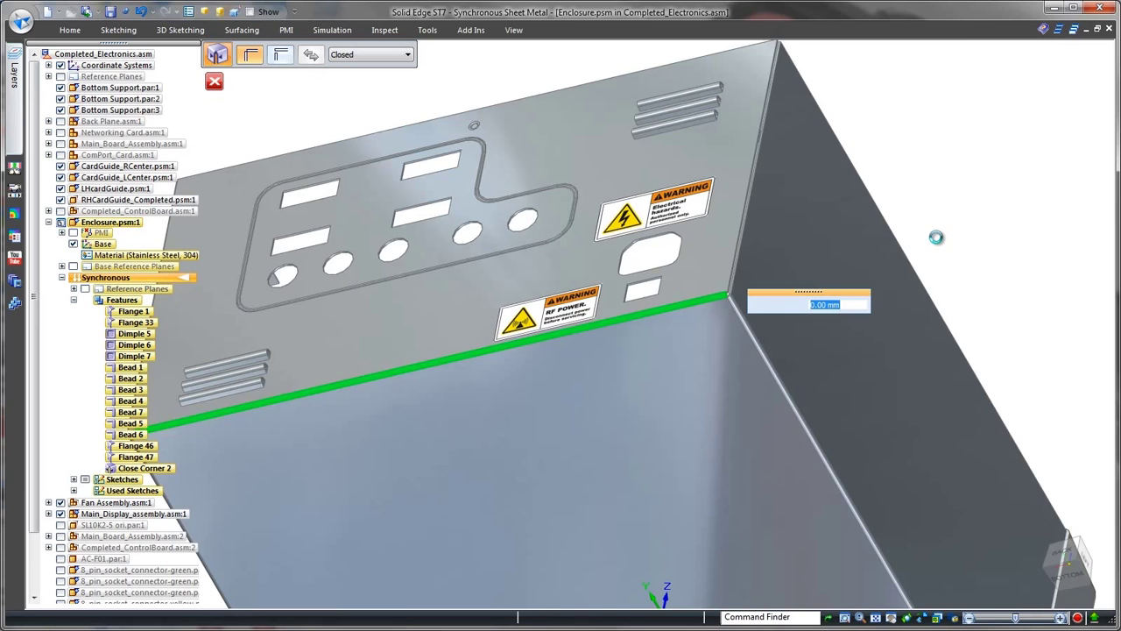
right_click(938, 238)
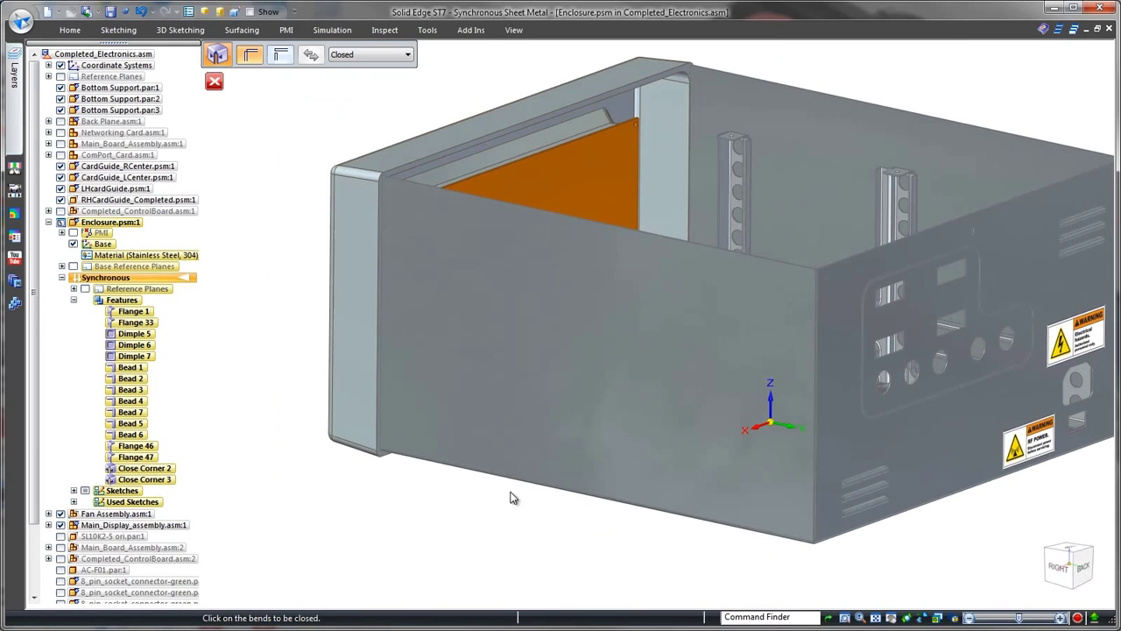
Sketch a large rectangle on the fan-side wall, locked to its plane, from the upper edge to near the lower edge.
right_click(446, 520)
click(473, 534)
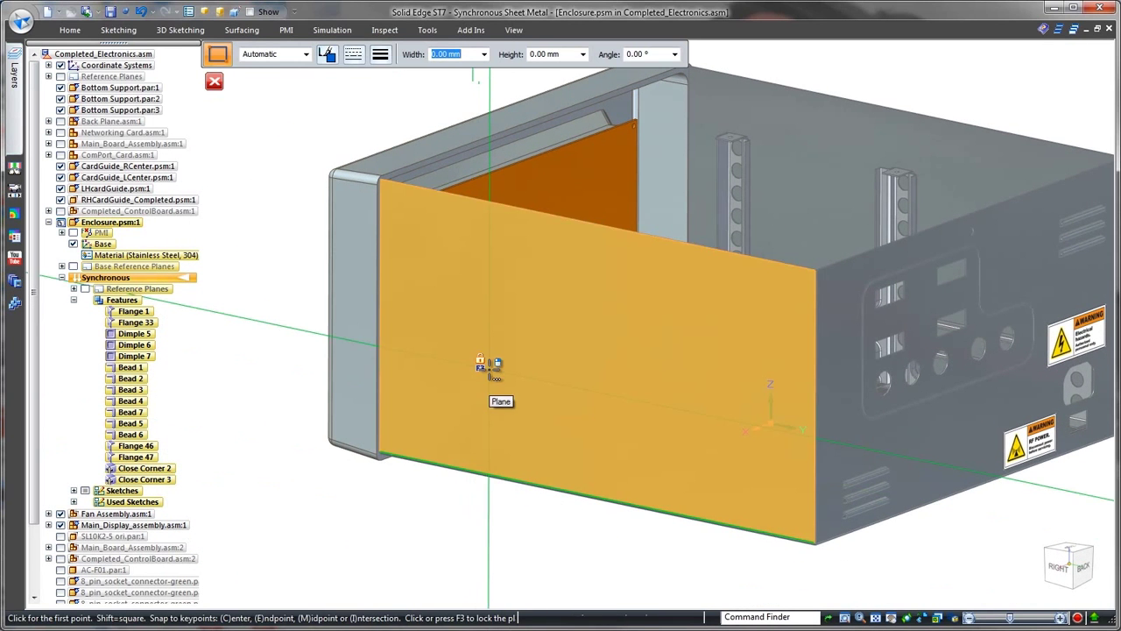
key(F3)
click(441, 193)
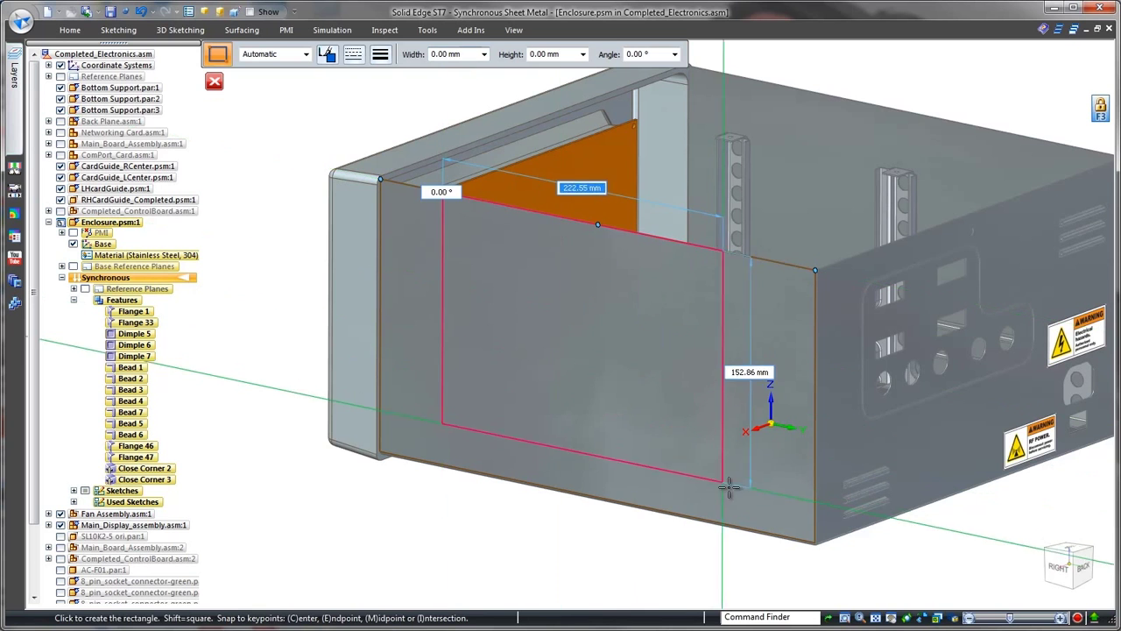
click(748, 508)
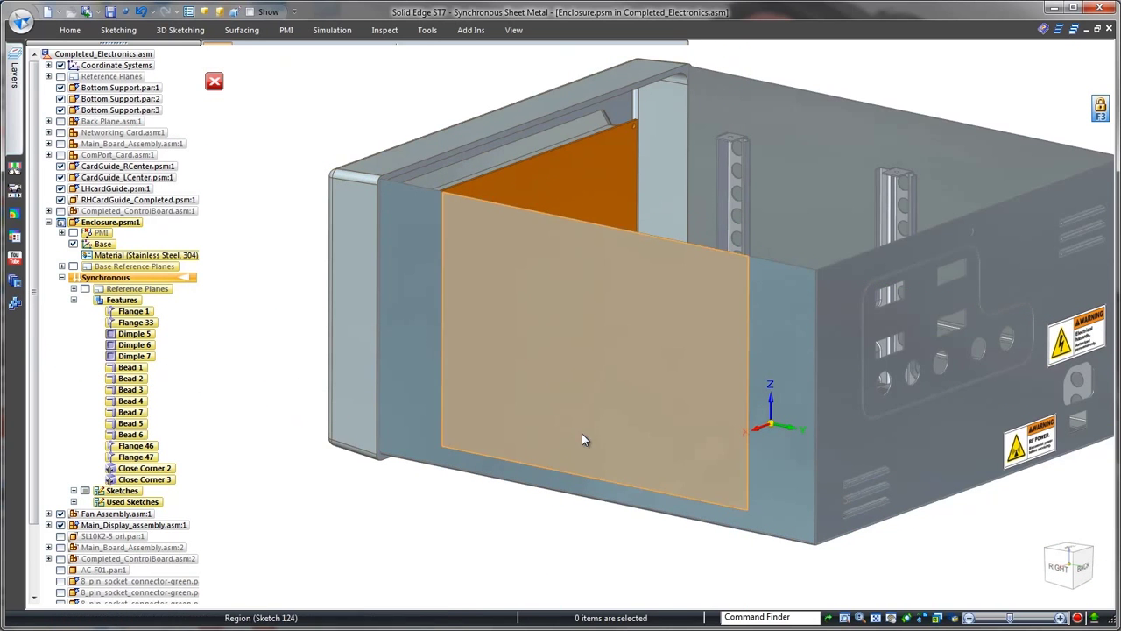
Cut the sketched rectangular region out of the fan-side wall of the enclosure.
click(583, 434)
click(658, 394)
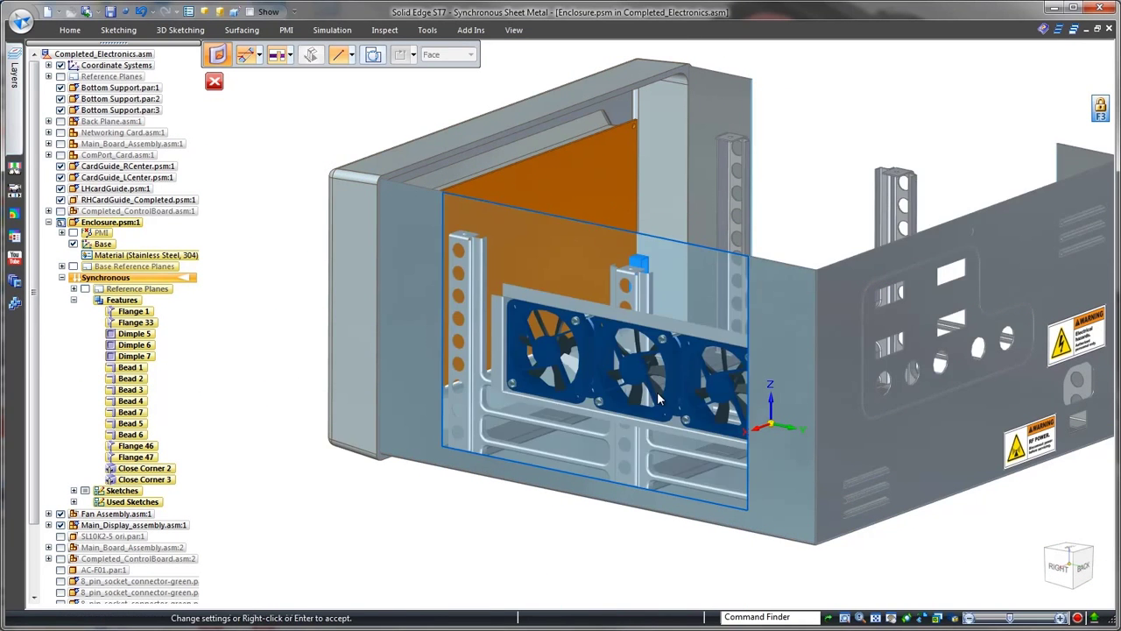
right_click(658, 394)
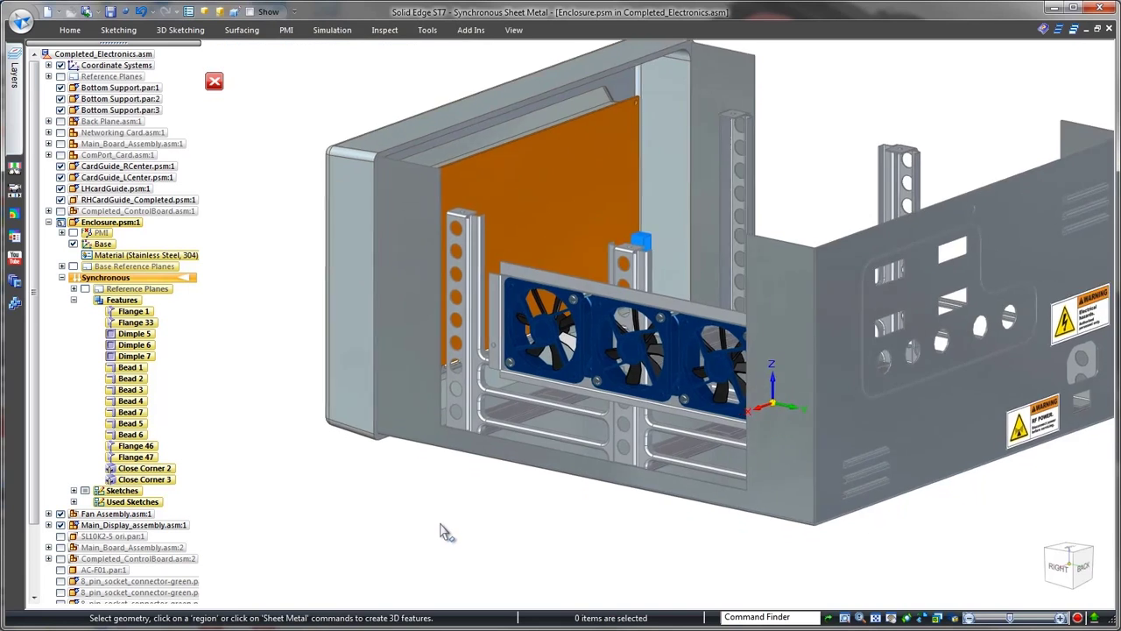
Make the cutout's display-side vertical edge coplanar with the adjacent edge of the fan bracket.
scroll(443, 532, up, 5)
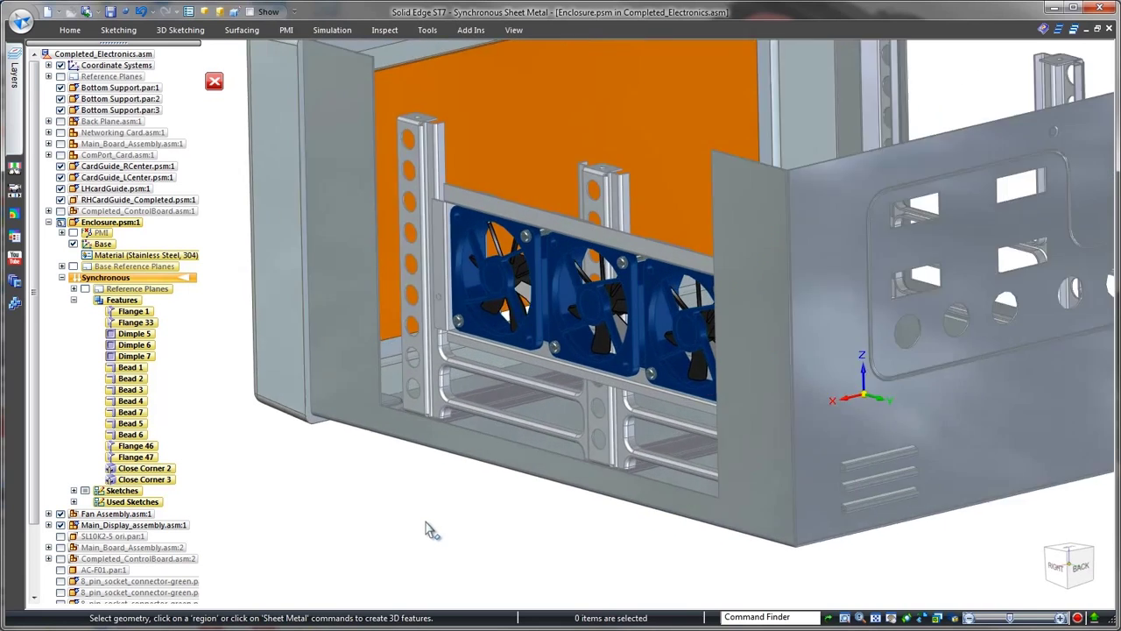
click(435, 456)
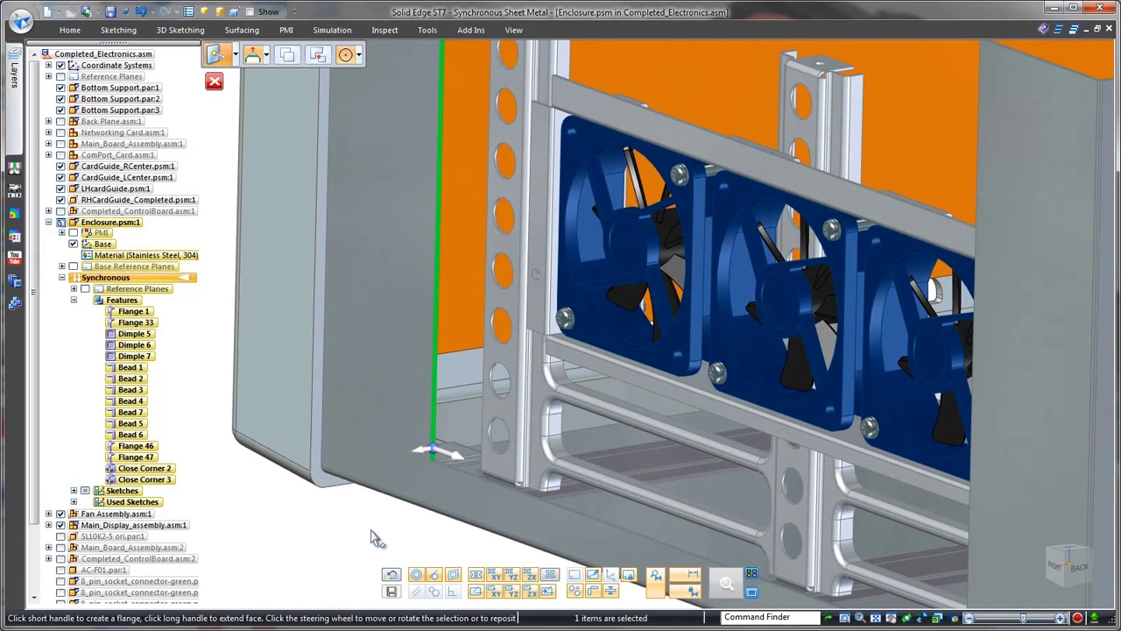
right_click(371, 533)
click(370, 470)
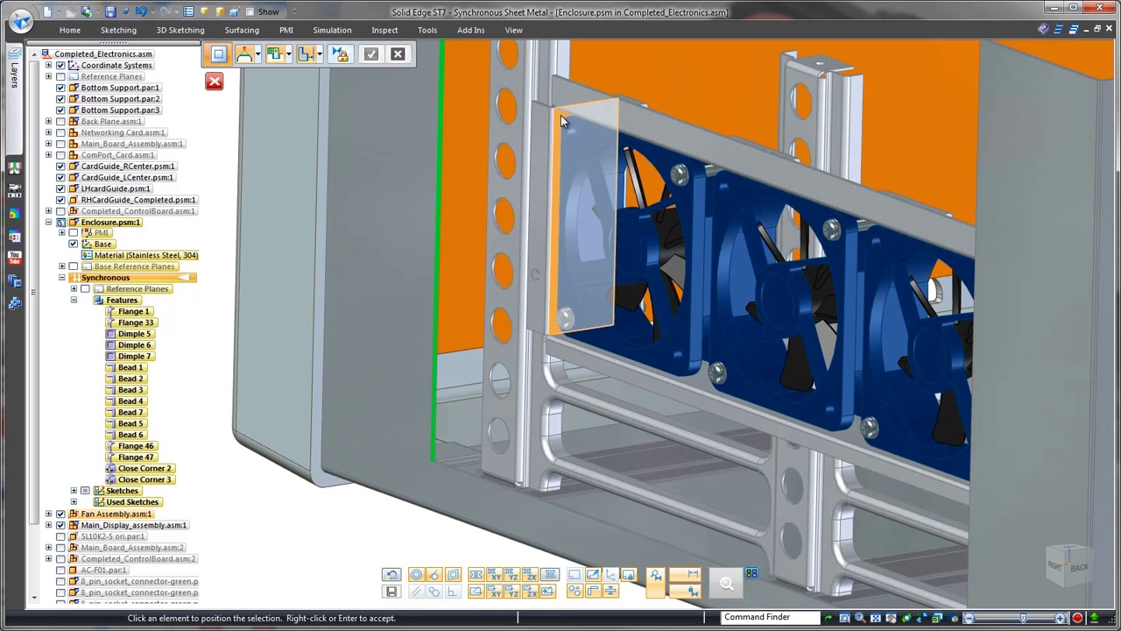
click(560, 114)
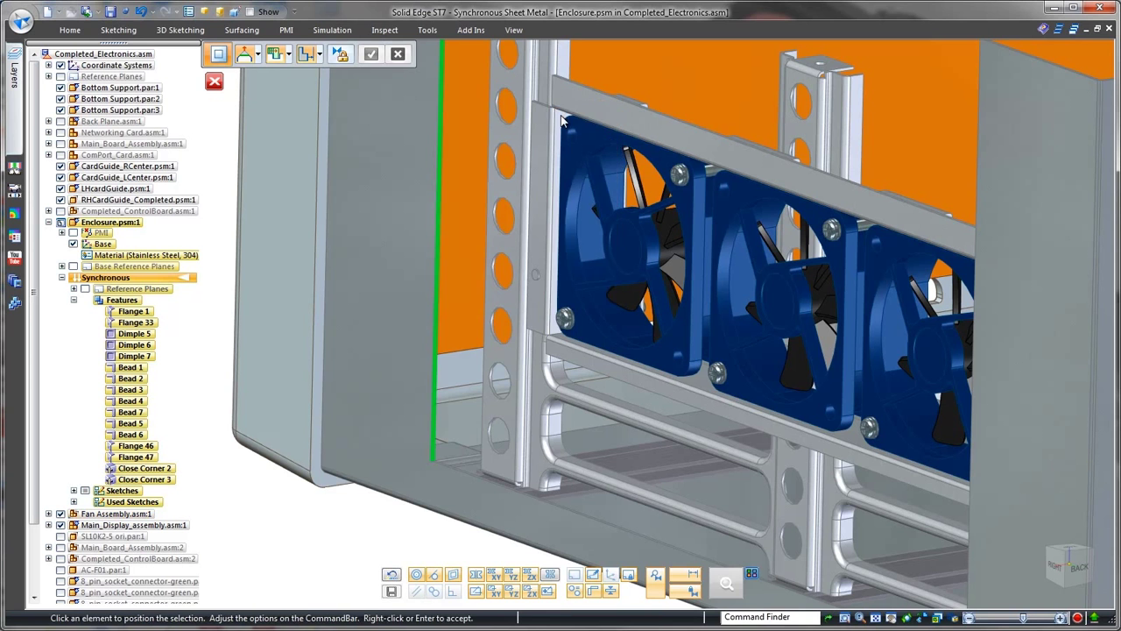
right_click(385, 523)
click(448, 542)
key(Escape)
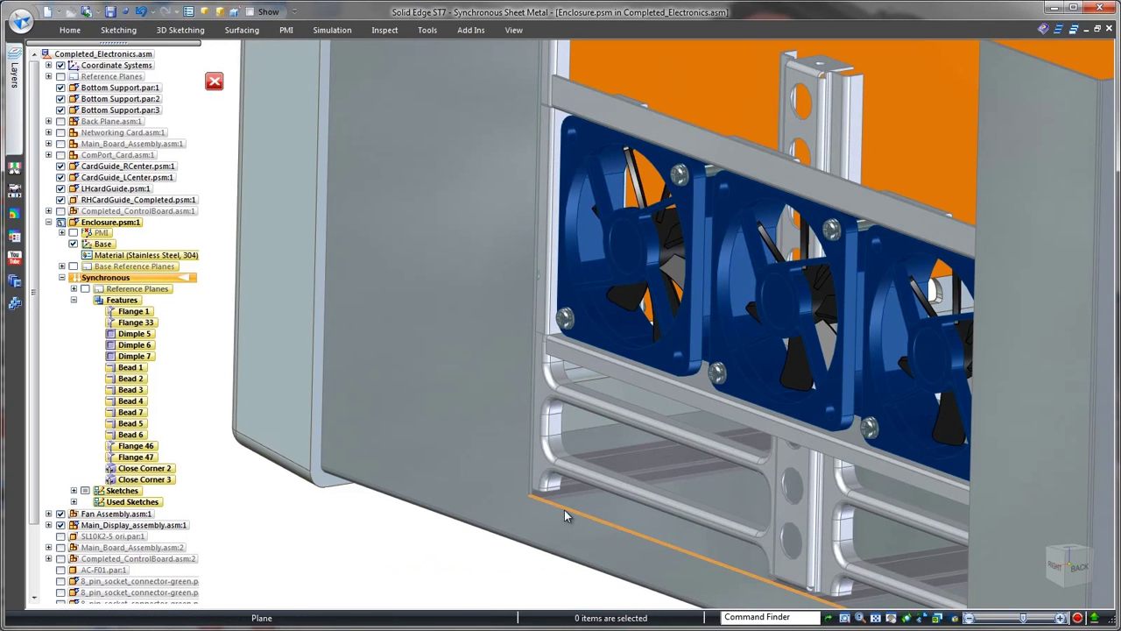
Make the cutout's lower edge coplanar with the fan bracket's lower edge.
click(565, 509)
right_drag(412, 546, 419, 513)
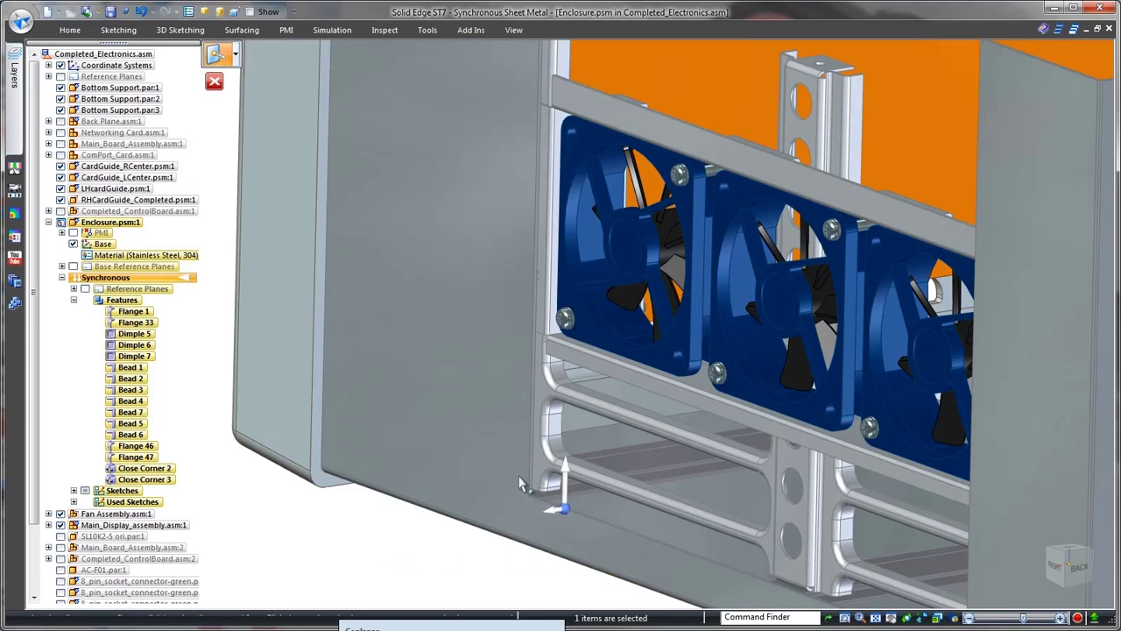
click(702, 380)
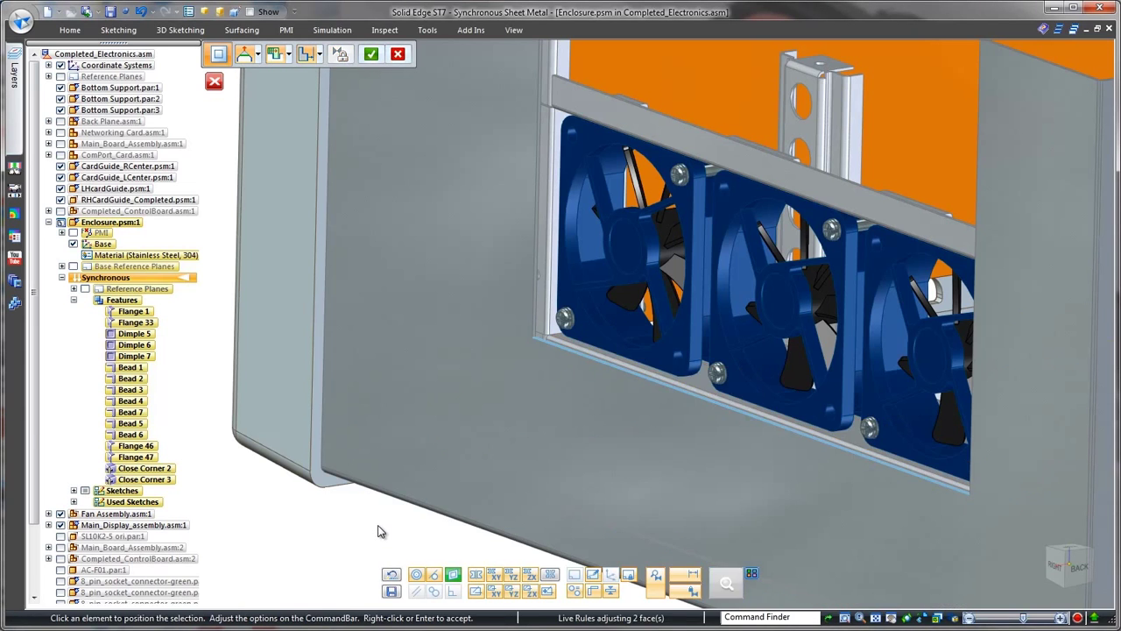
right_click(379, 531)
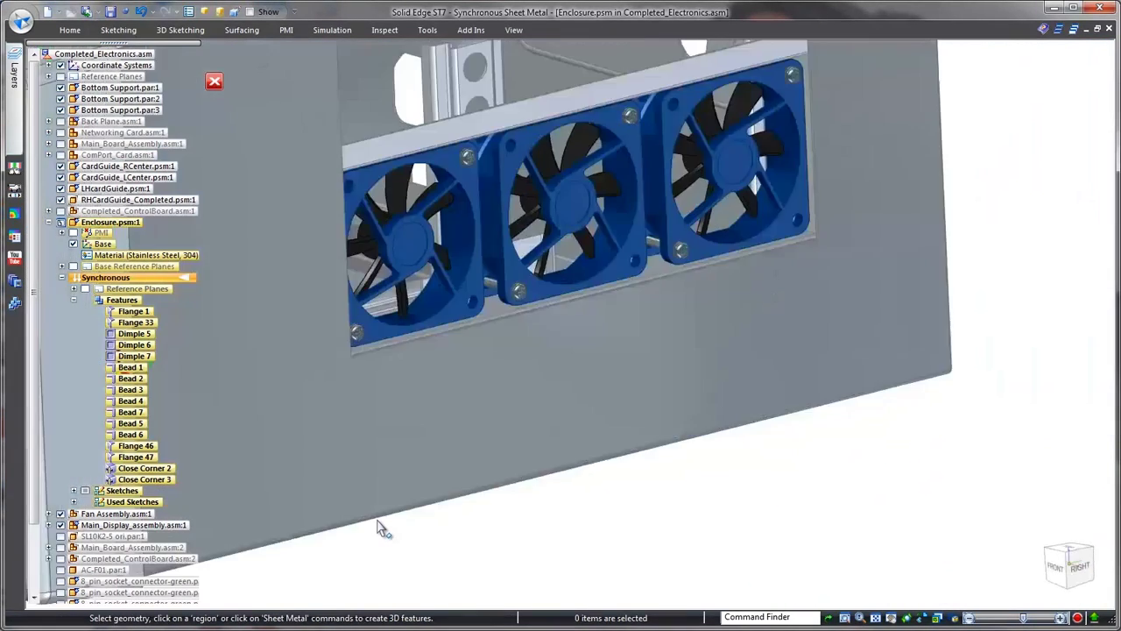
Move the cutout's rear vertical edge to line up with the rear end of the fan bracket.
click(751, 243)
click(763, 241)
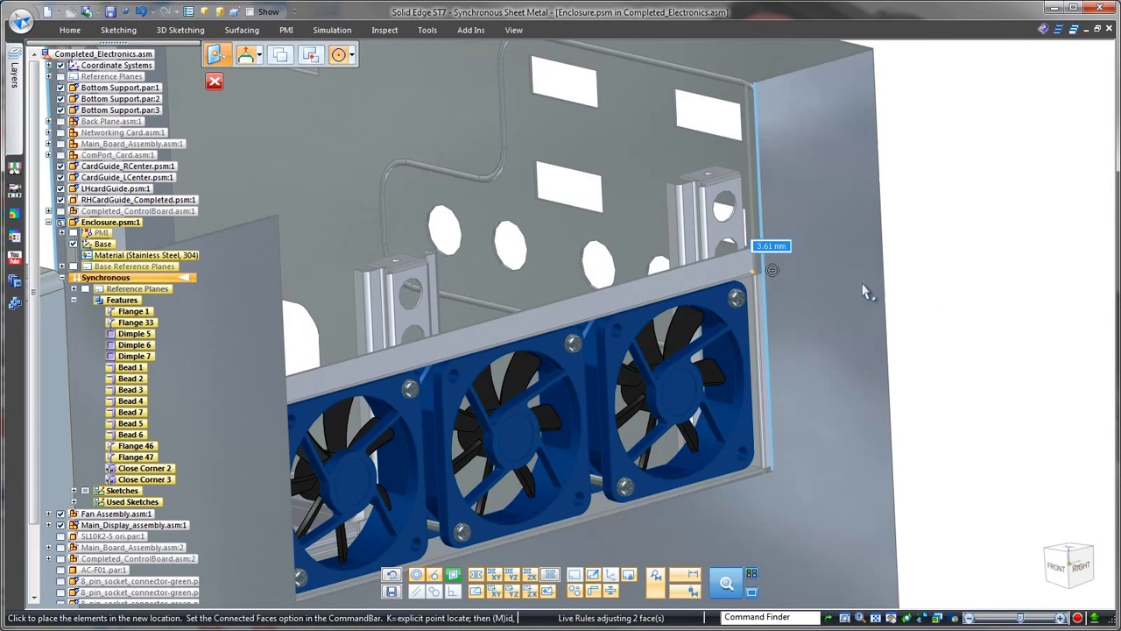
click(964, 303)
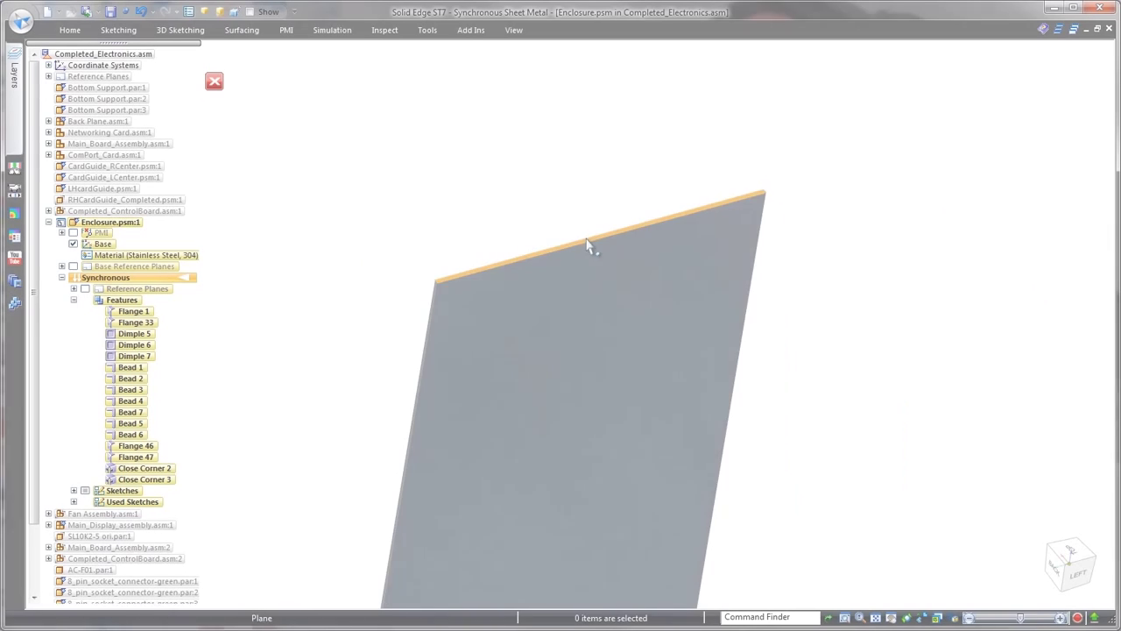
Add a 30 mm partial flange at 90° on the enclosure wall's upper edge, with the material side set to Material Inside.
click(587, 239)
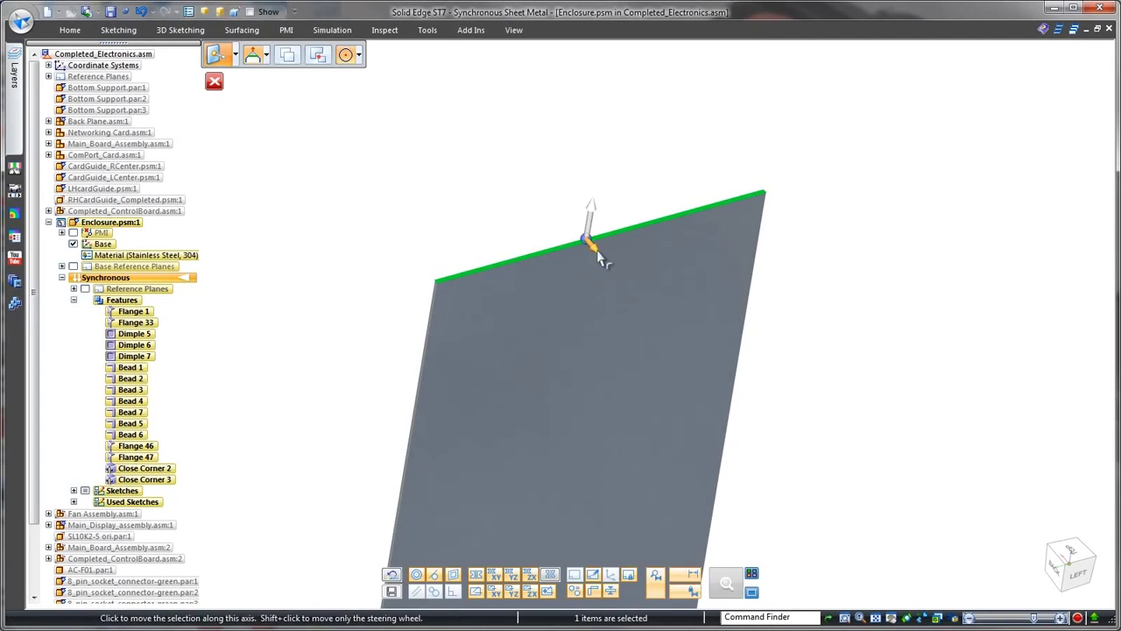
click(592, 247)
click(351, 56)
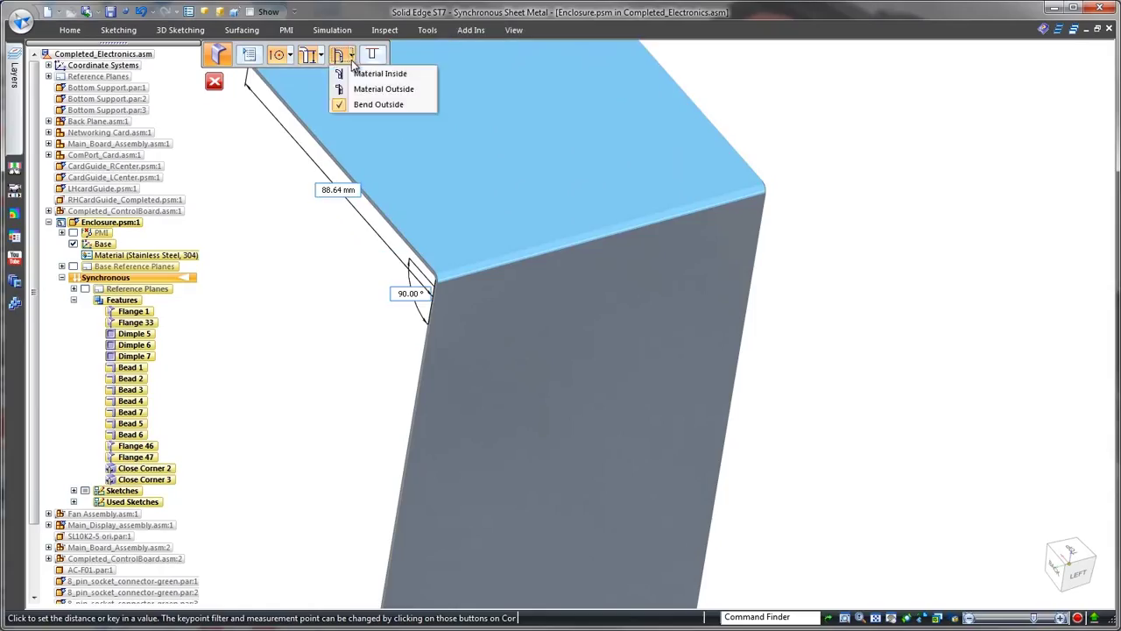
click(376, 74)
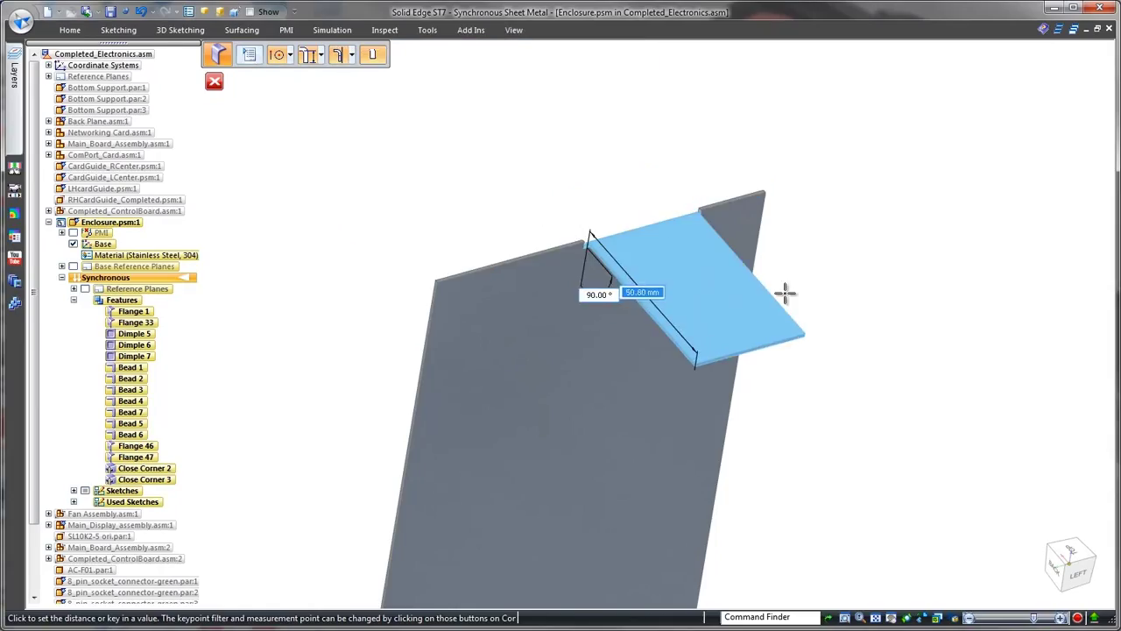
text(30)
key(Return)
Dimension the width of the new partial flange along its bend edge.
scroll(873, 260, up, 3)
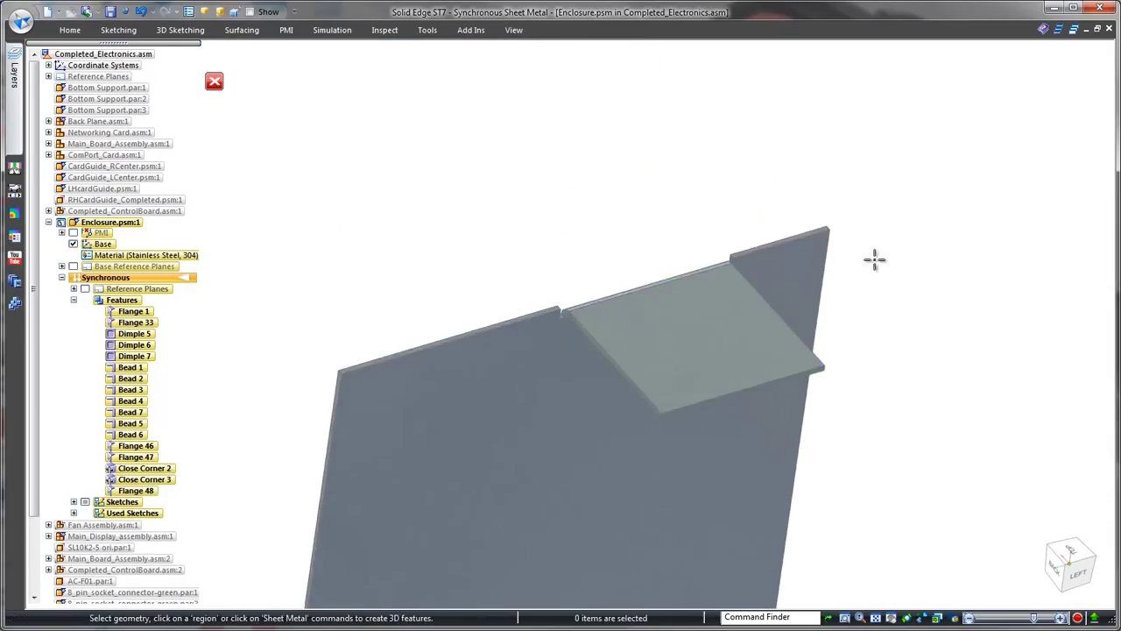
right_drag(895, 262, 868, 236)
click(860, 260)
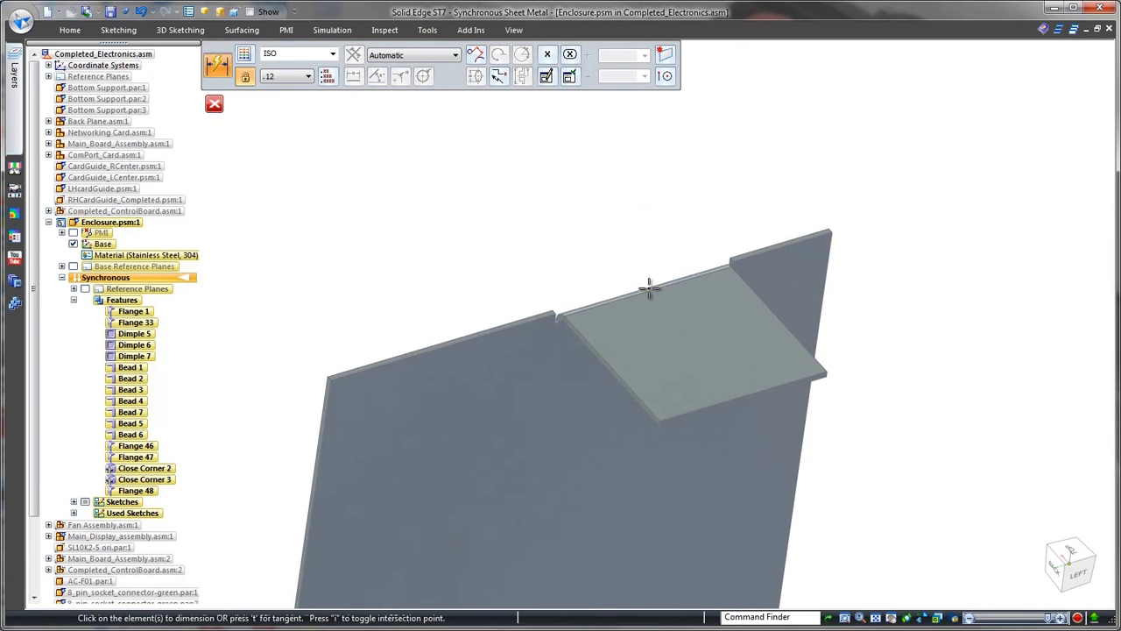
click(649, 289)
click(649, 183)
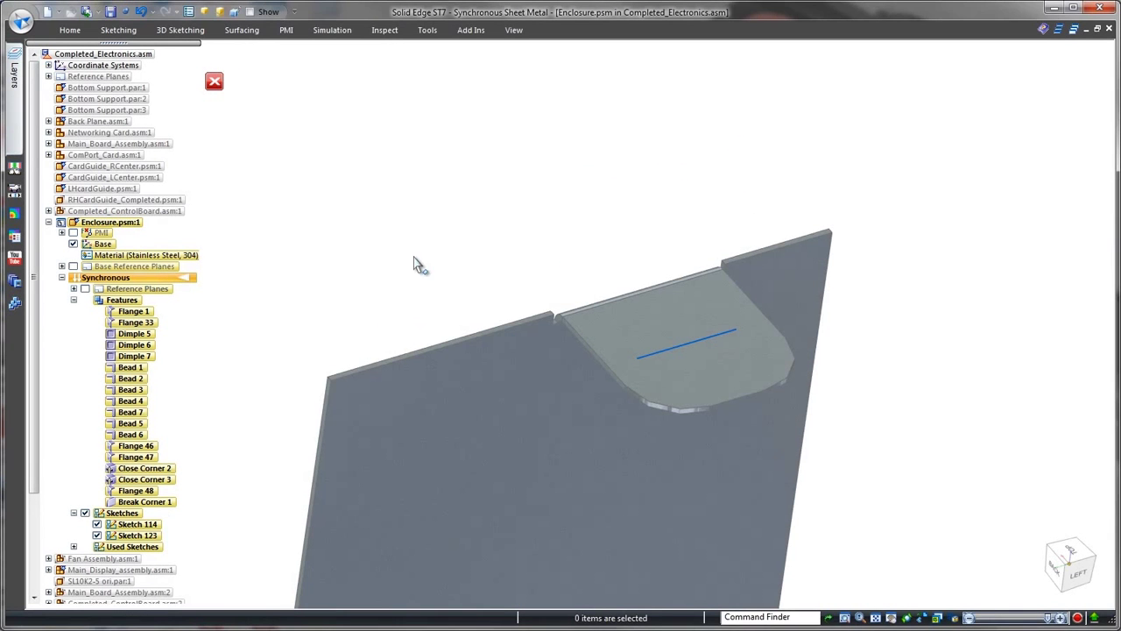
Cut a slot through the mounting tab along the sketched line.
right_click(426, 209)
click(451, 182)
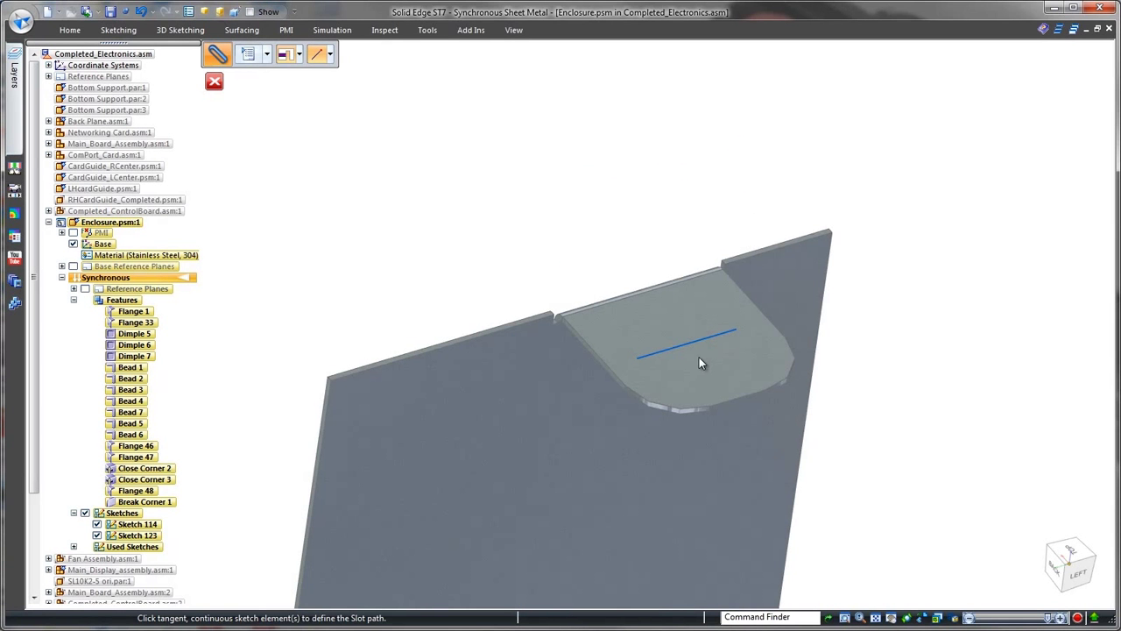
click(692, 349)
click(689, 403)
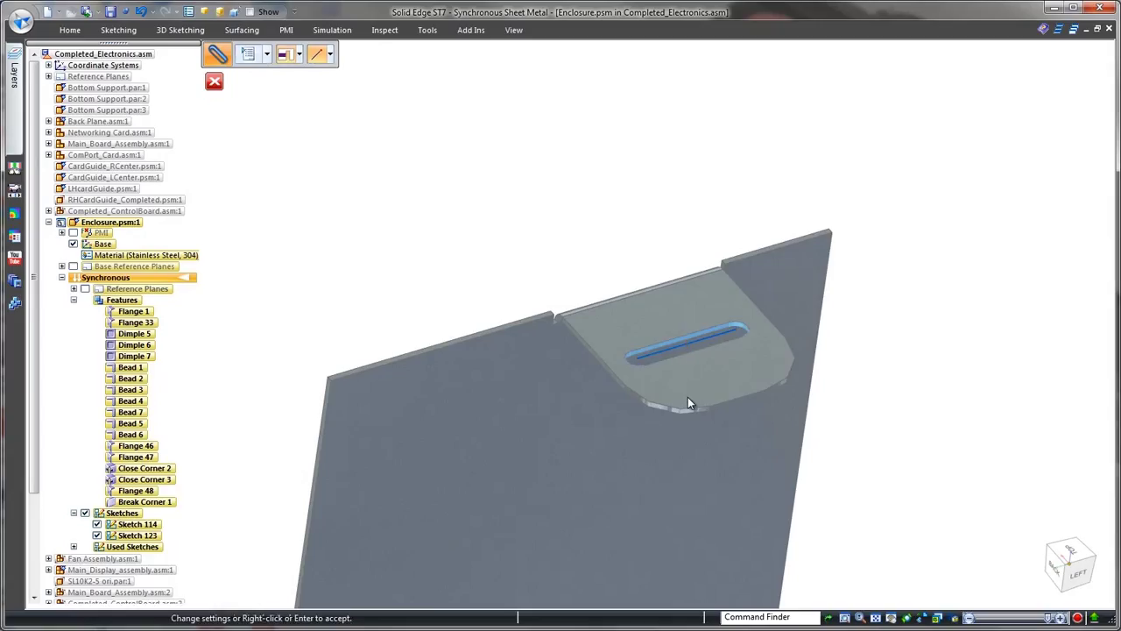
right_click(689, 403)
Place a hole at the midpoint of the slot in the mounting tab.
right_click(417, 165)
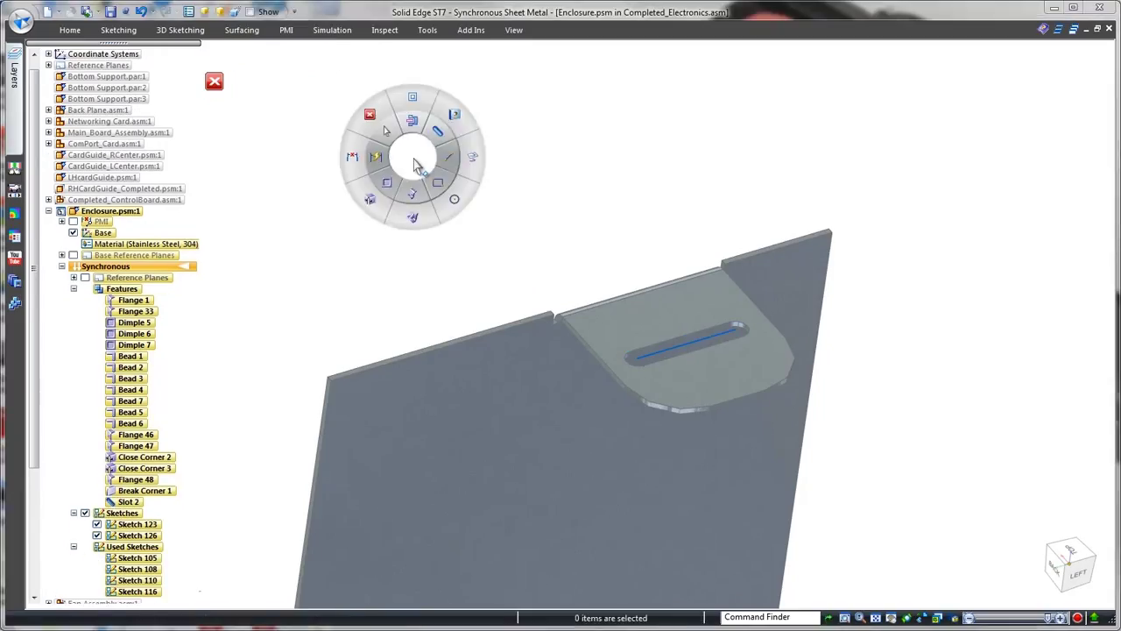
click(453, 128)
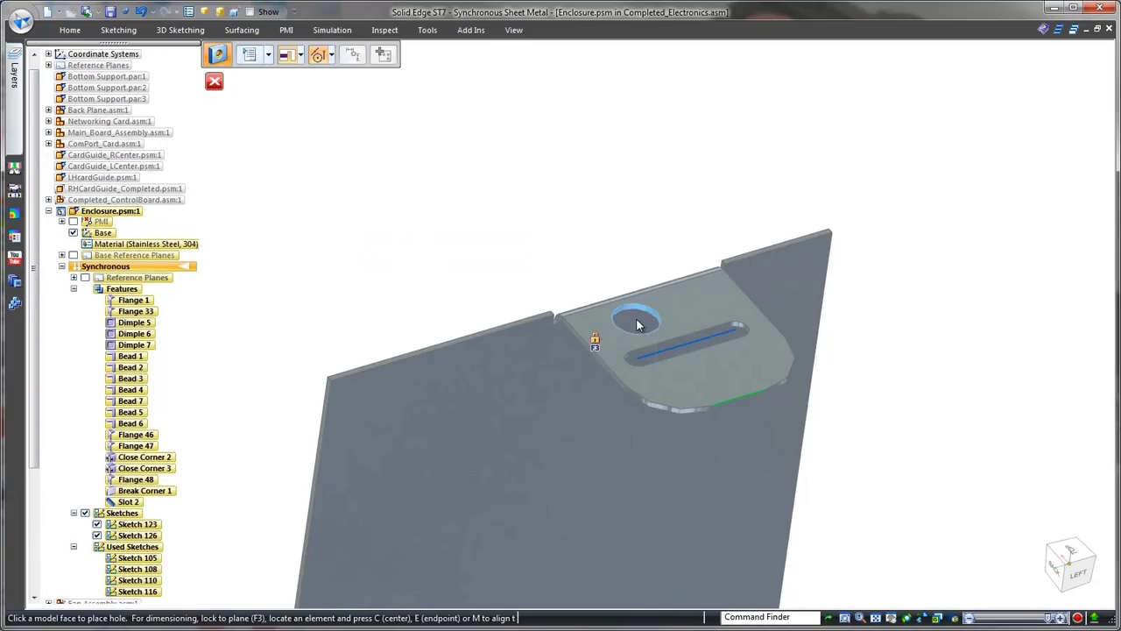
click(687, 345)
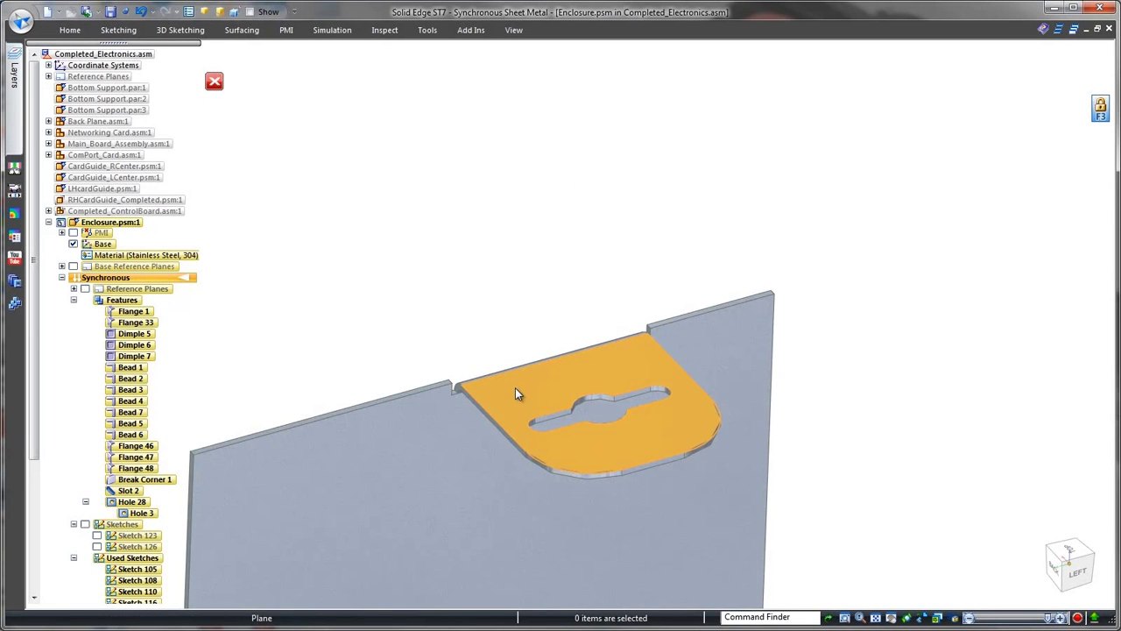
Move the mounting tab's face down by 0.5 mm.
click(515, 387)
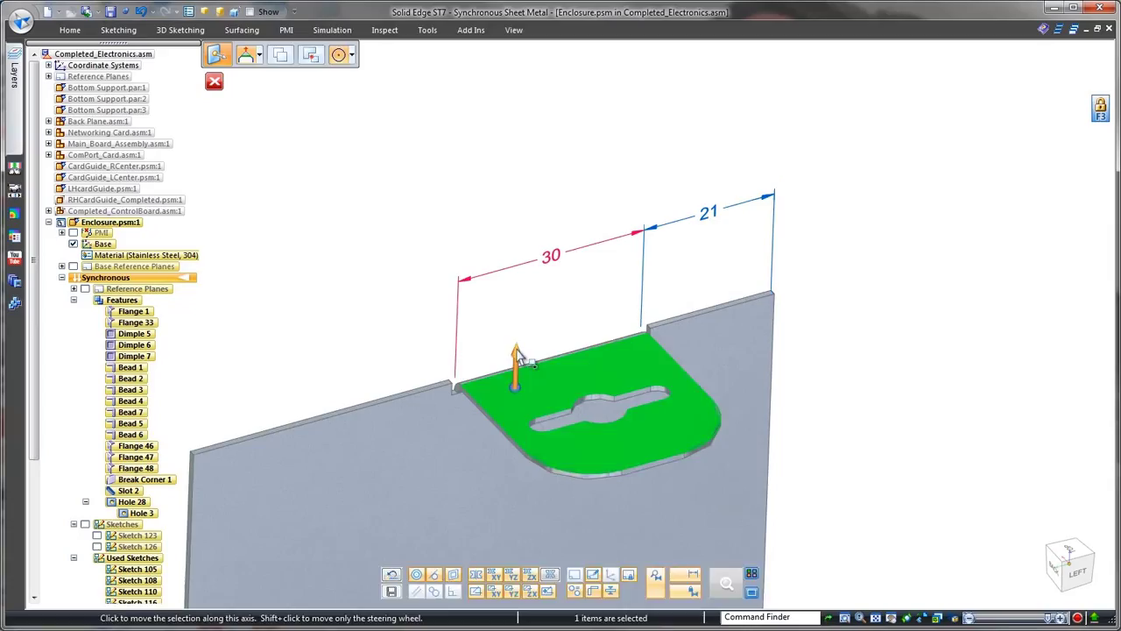
click(517, 355)
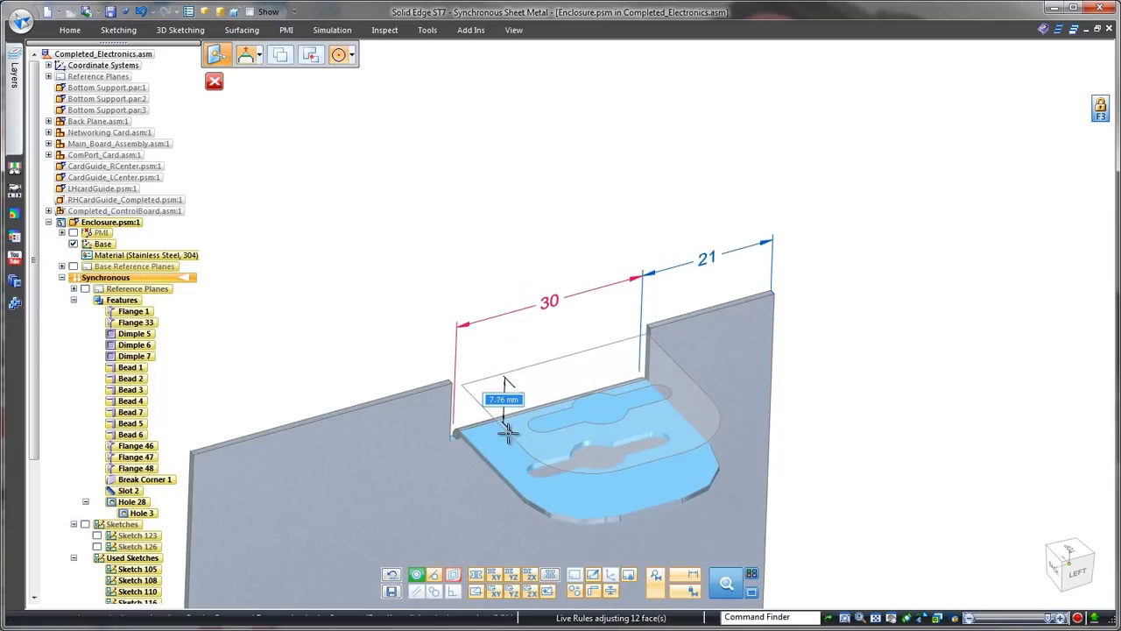
text(.5)
key(Return)
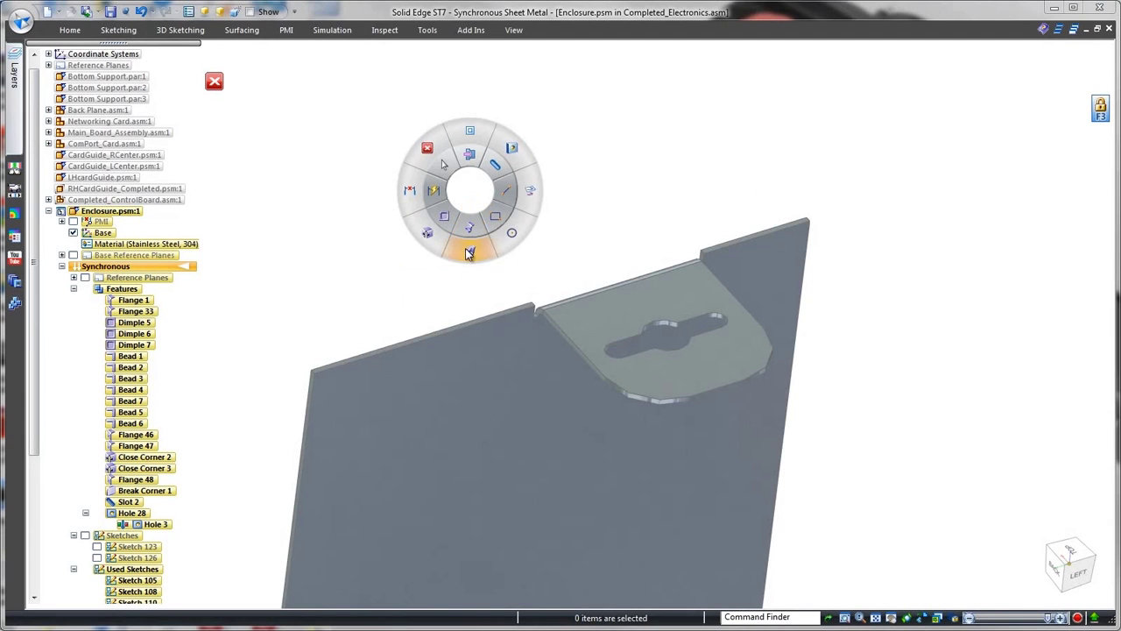
Add gussets along the mounting tab's bend, using the Fit pattern with a count of 2.
click(469, 253)
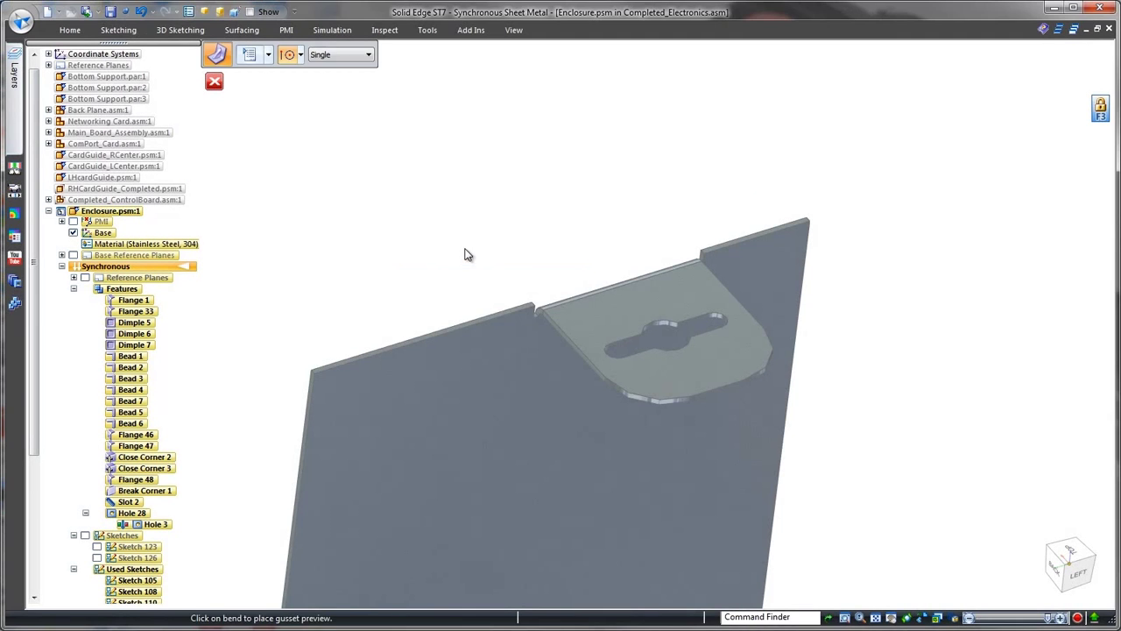
click(369, 55)
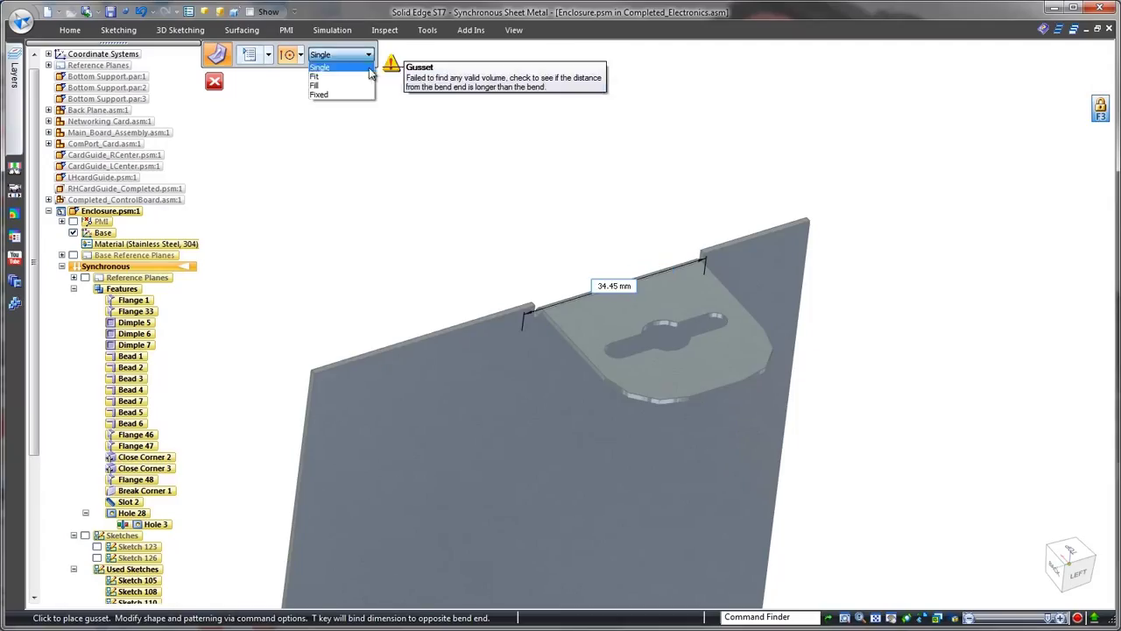
click(367, 77)
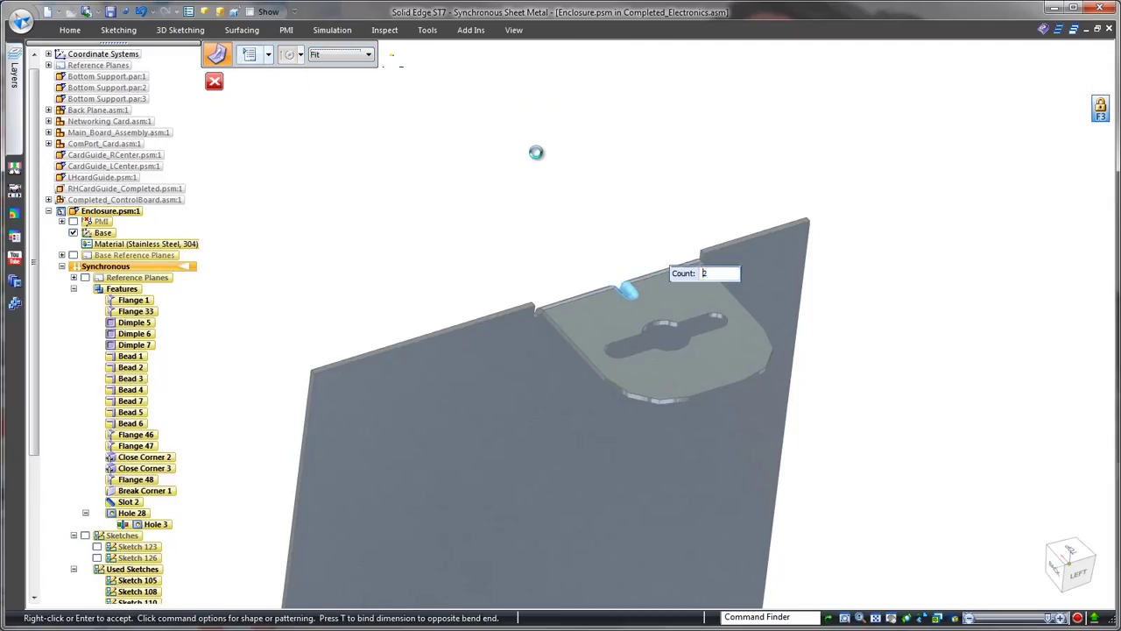
key(Return)
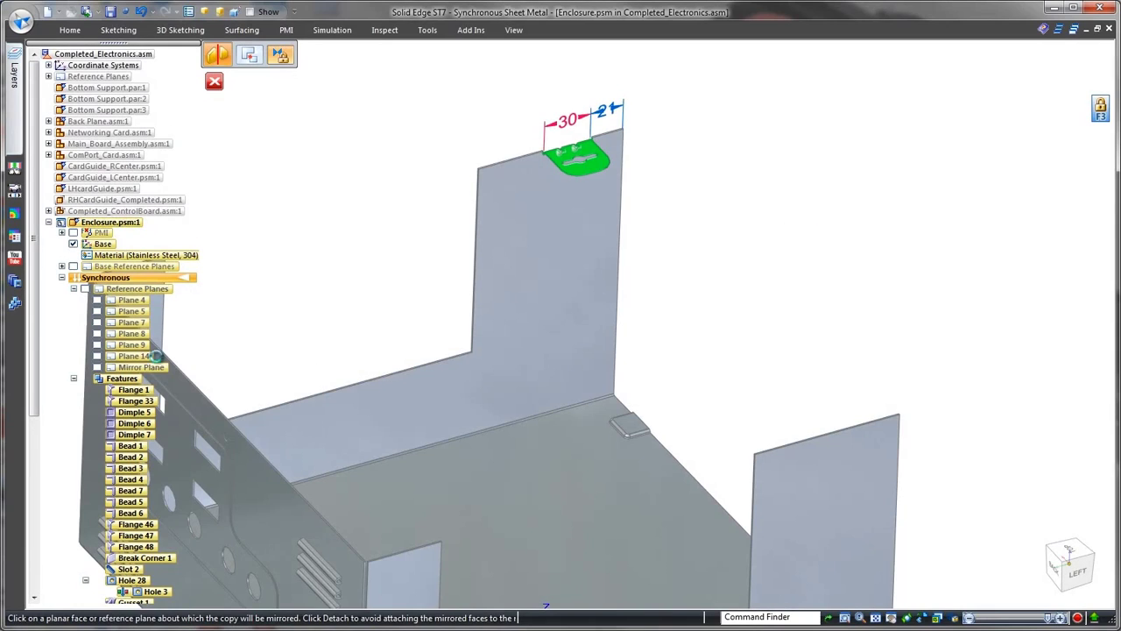
Mirror the mounting tab with its slot, hole and gussets about the Mirror Plane and return to the assembly.
click(153, 365)
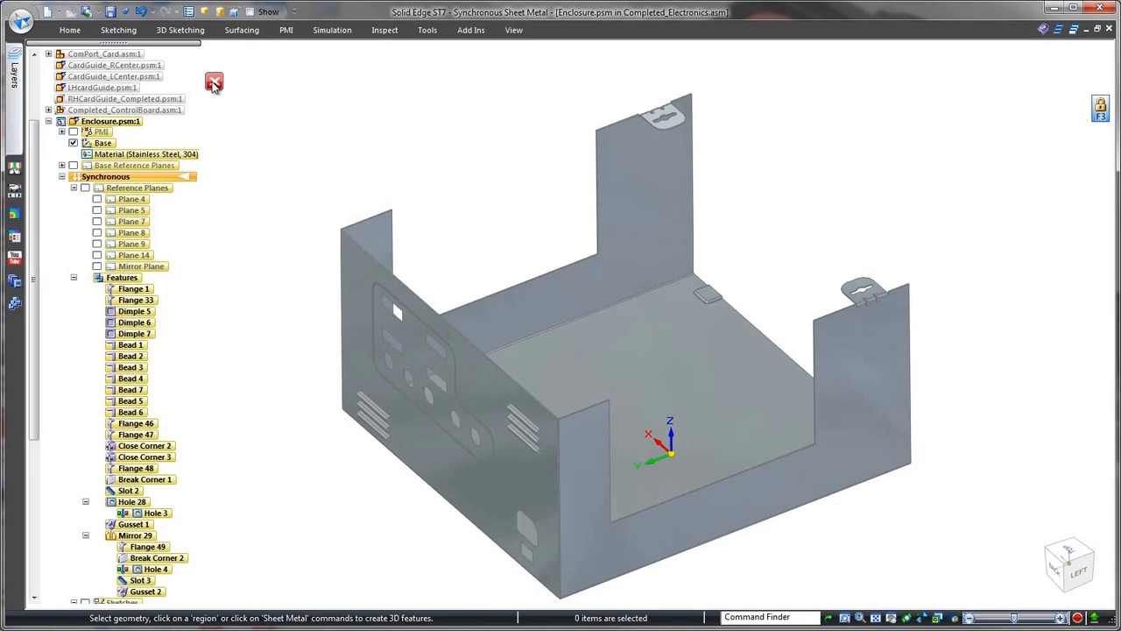
click(214, 83)
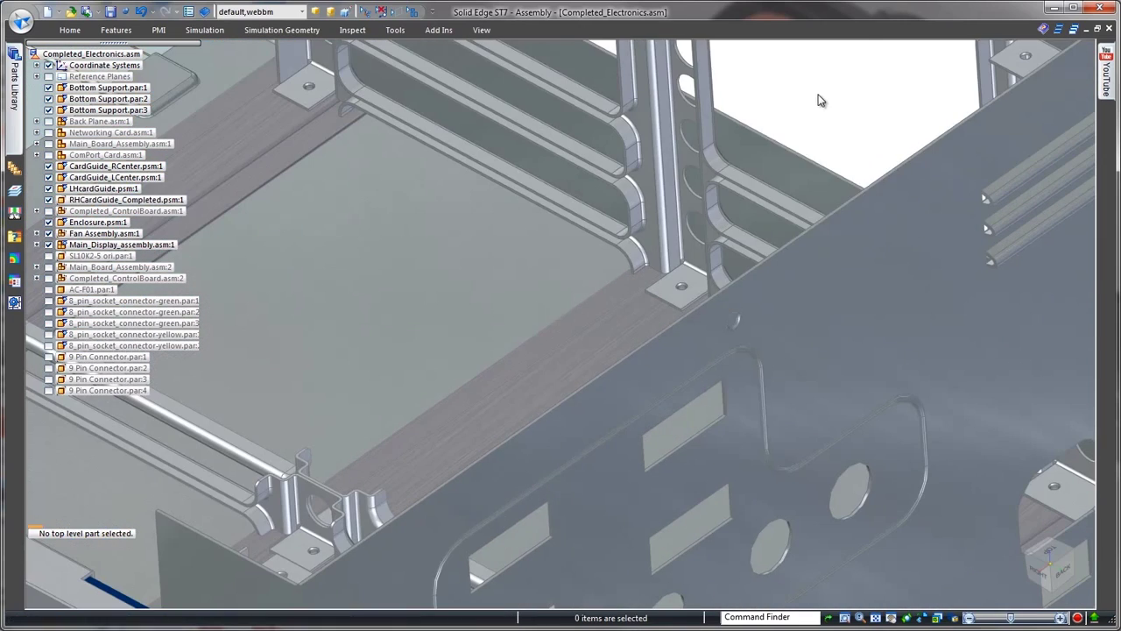
Start a new in-place part from the ISO Sheet Metal.psm template, with Stainless Steel, 304 as its material.
right_click(819, 94)
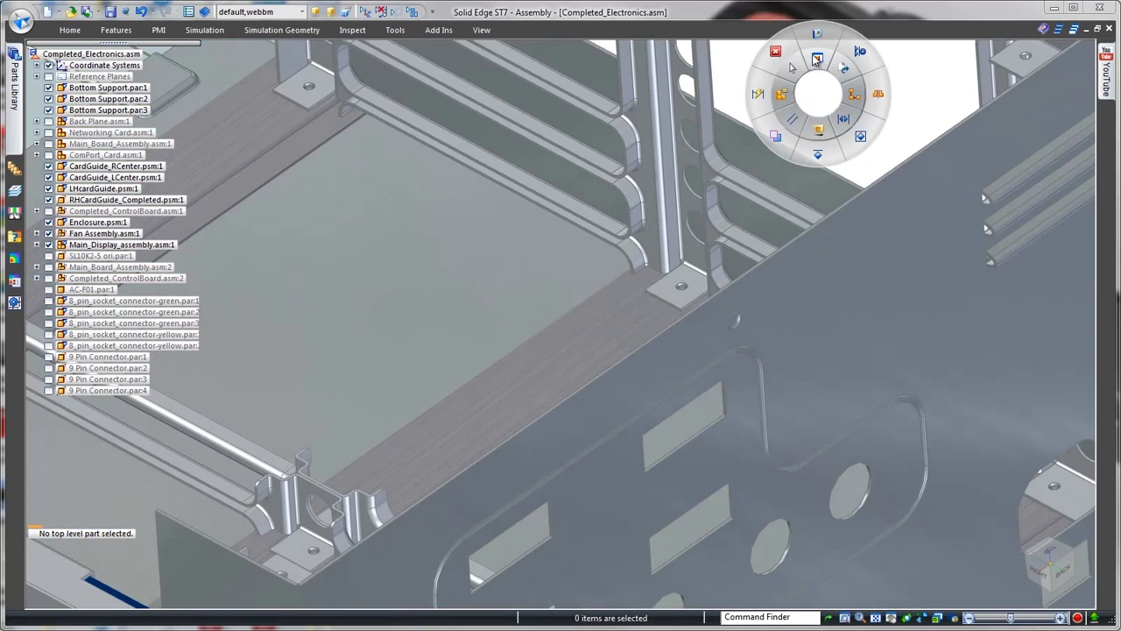
click(791, 66)
click(565, 426)
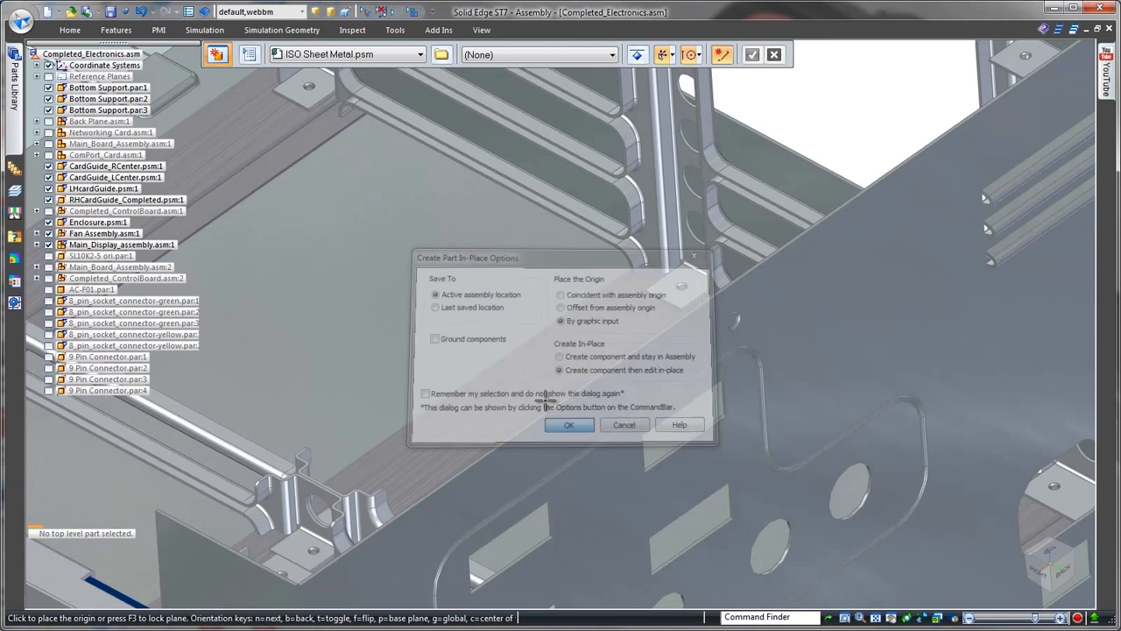
click(612, 54)
click(579, 94)
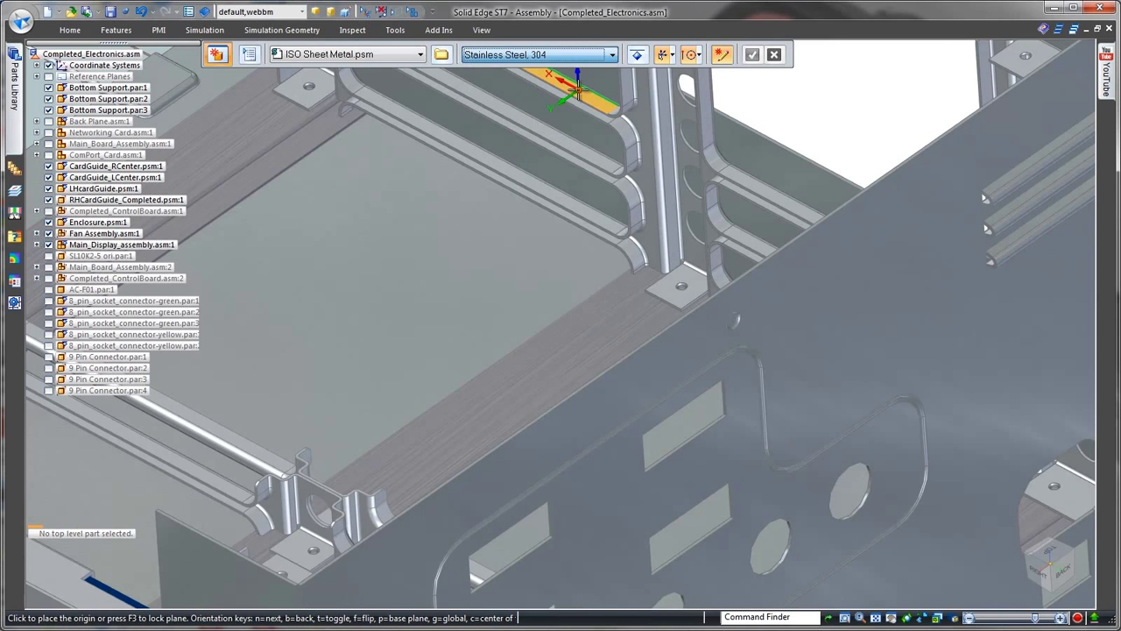
Place the new part's origin at the end of the enclosure's rear wall upper edge and name the part Lid.
click(700, 55)
click(723, 114)
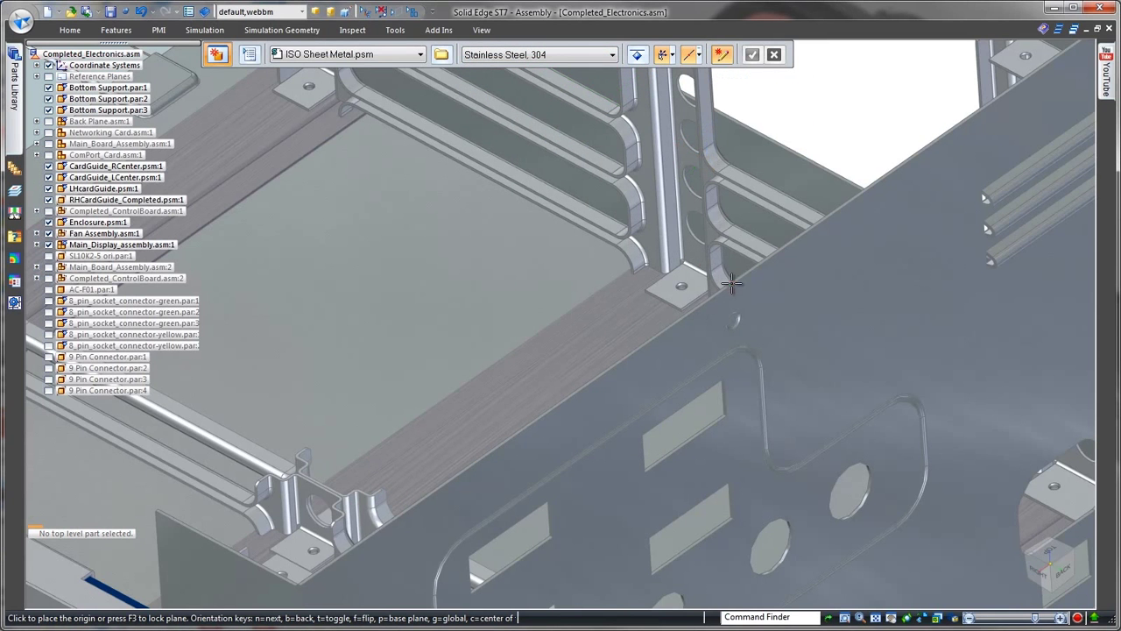
click(731, 283)
text(Lid)
click(716, 470)
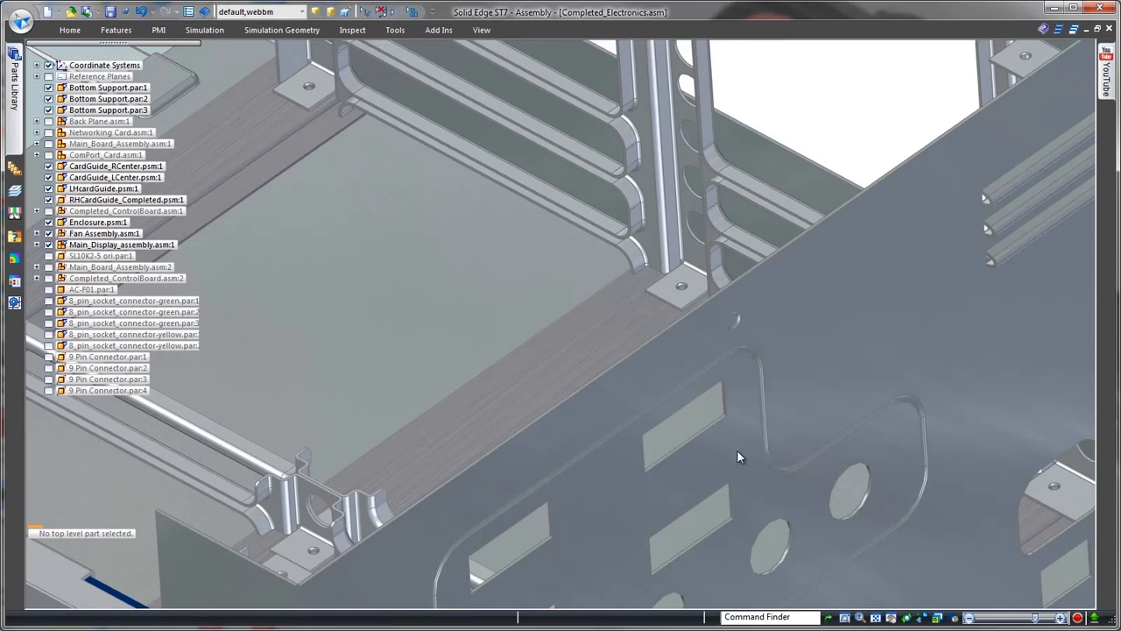
Sketch a rectangle of about 346 by 164 mm on the horizontal plane, from the lid's origin to the enclosure's opposite front corner.
right_click(840, 120)
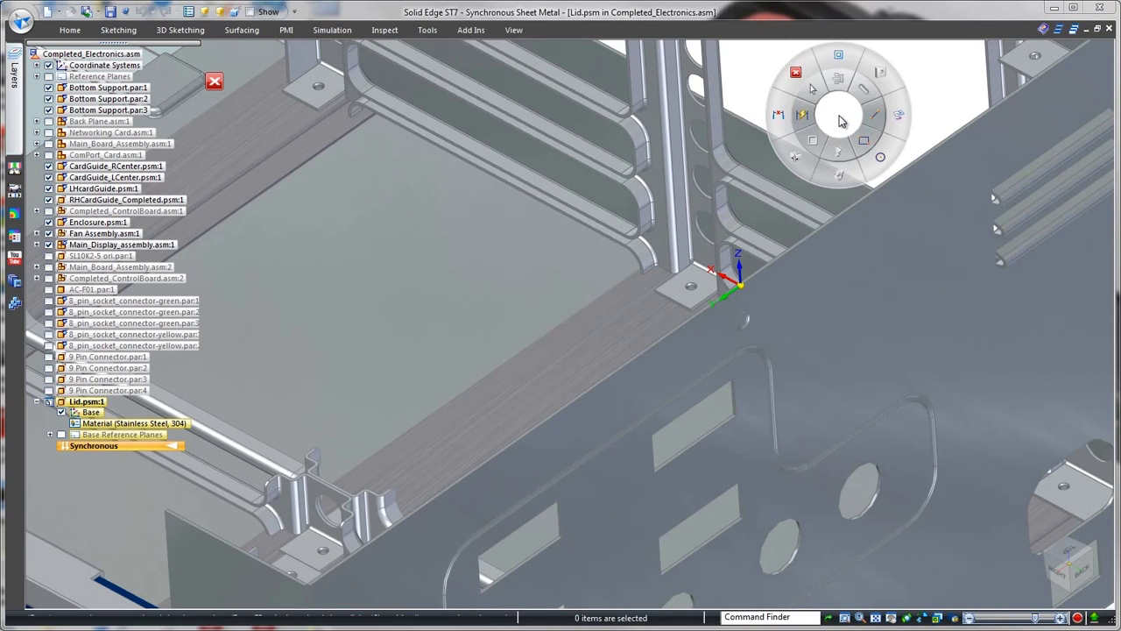
click(863, 138)
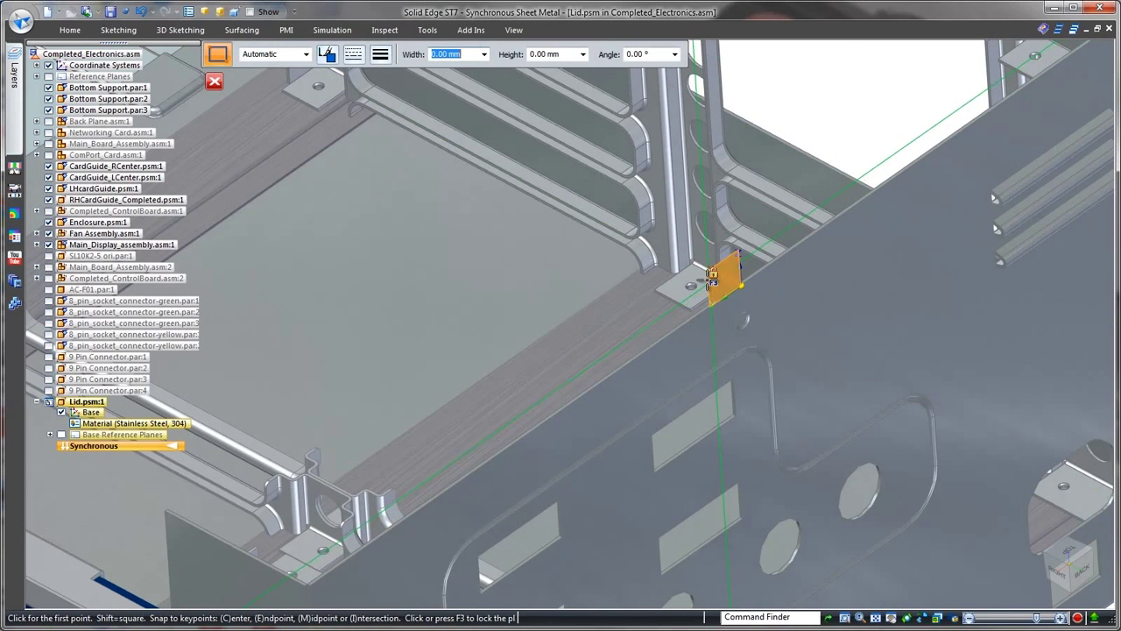
key(F3)
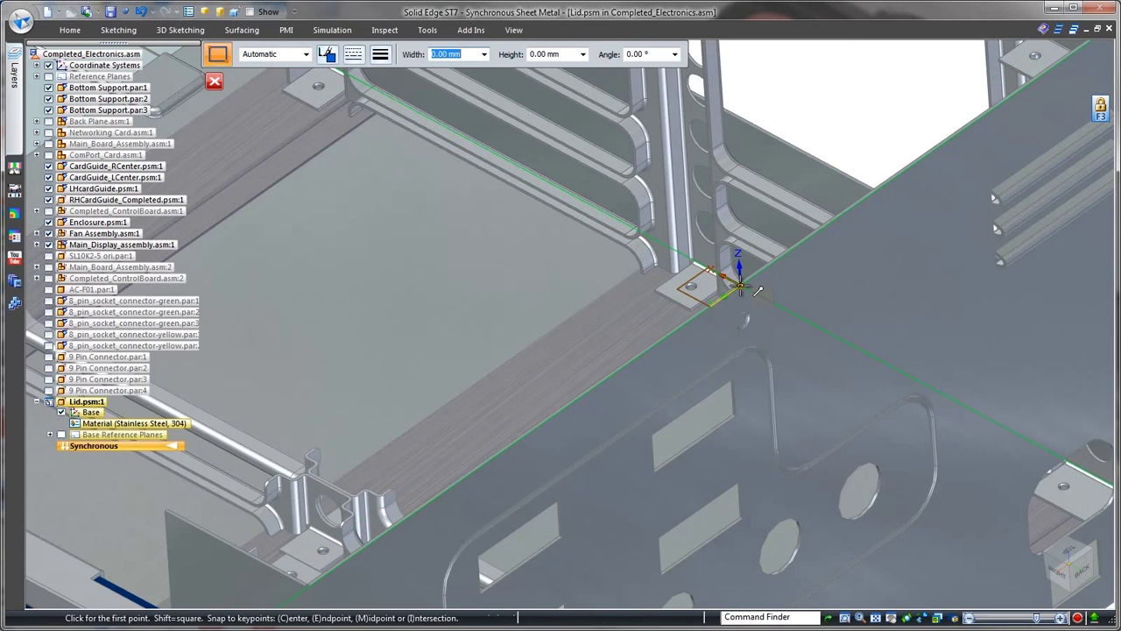
click(632, 274)
scroll(595, 266, up, 5)
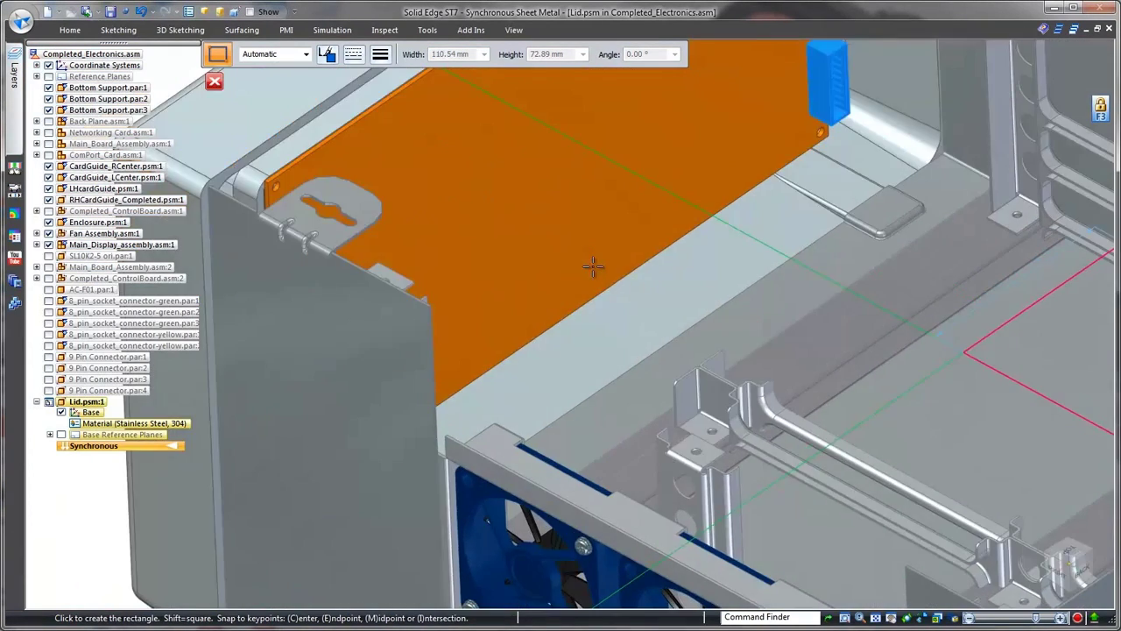
scroll(593, 266, up, 3)
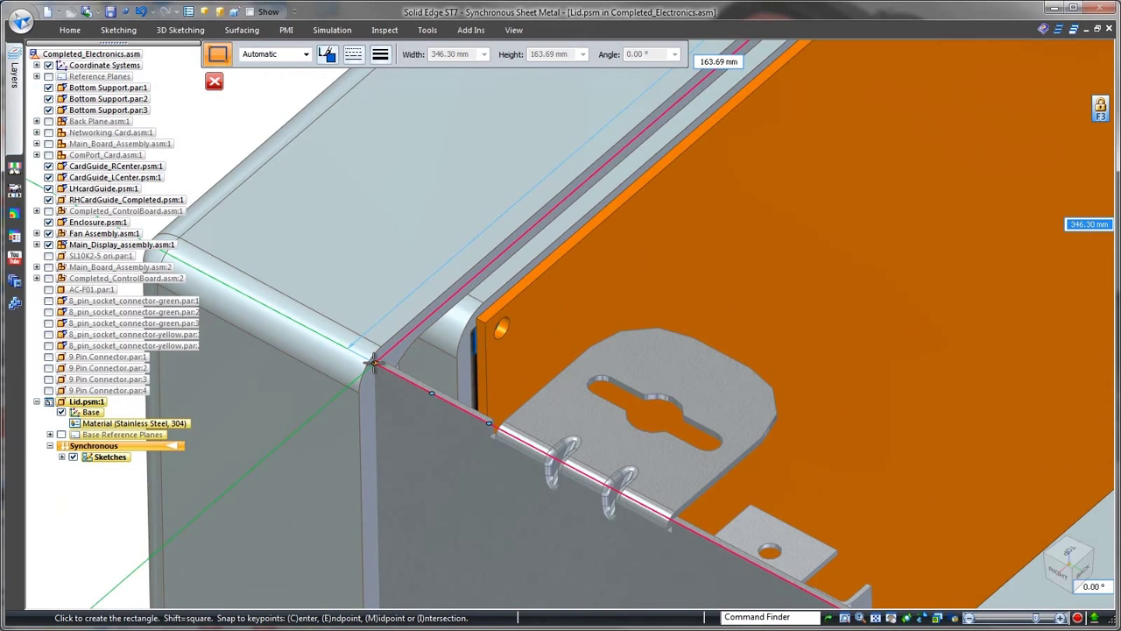
click(374, 362)
key(Escape)
Create the lid's base tab upward from the rectangle with a thickness of 2 mm.
click(442, 385)
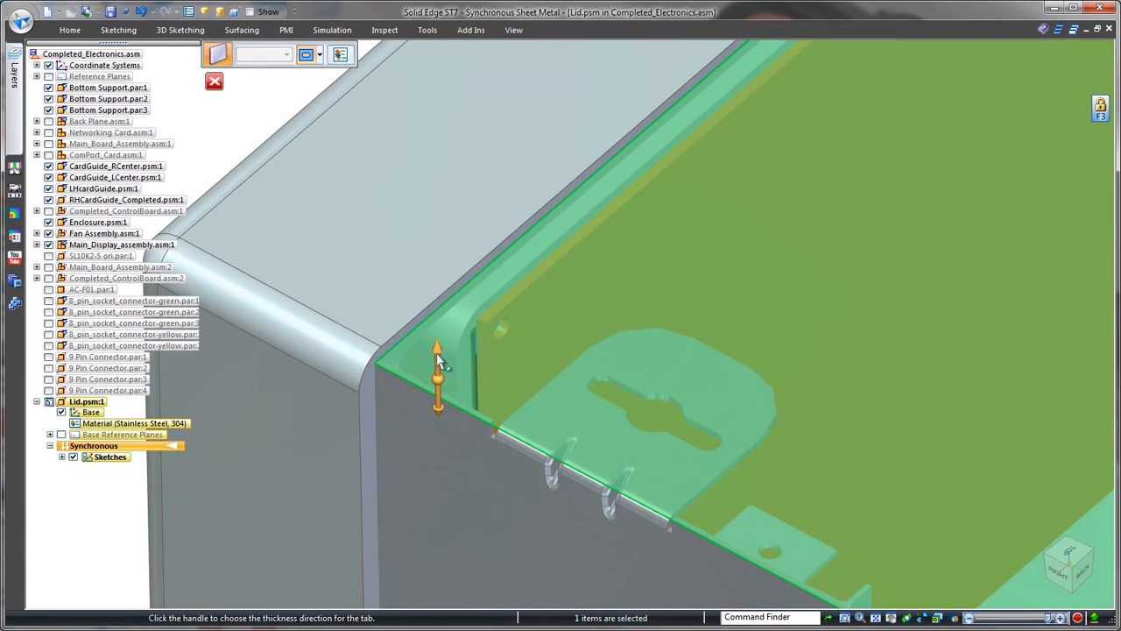
click(439, 356)
text(2)
key(Return)
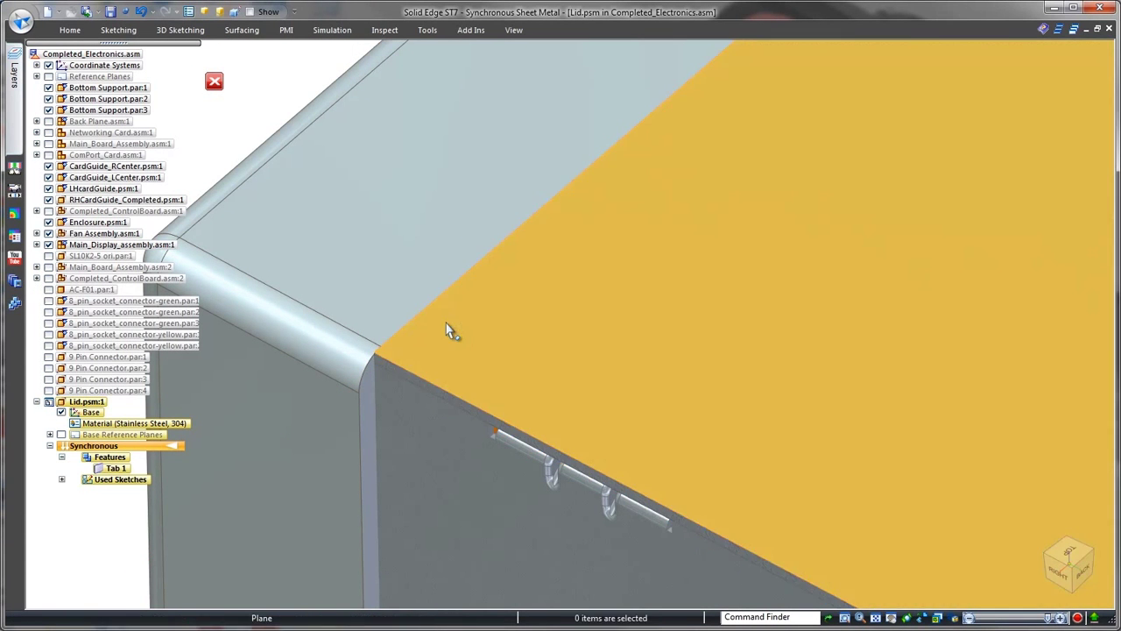
Add a downward flange along the lid's long edge on the fan side.
scroll(447, 331, down, 5)
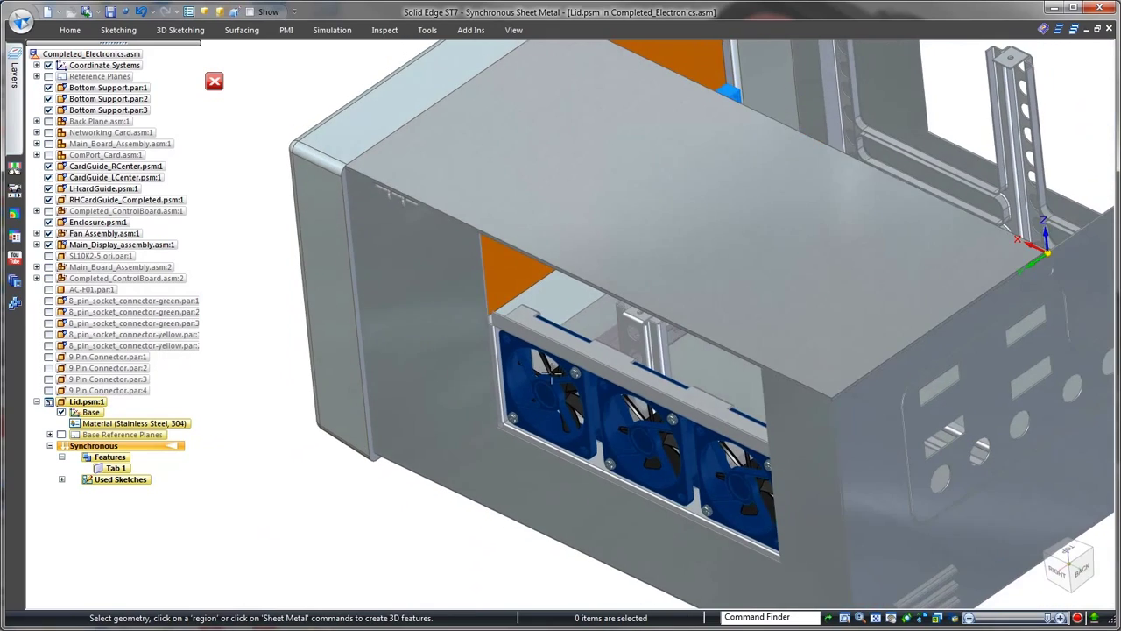
click(716, 346)
click(718, 334)
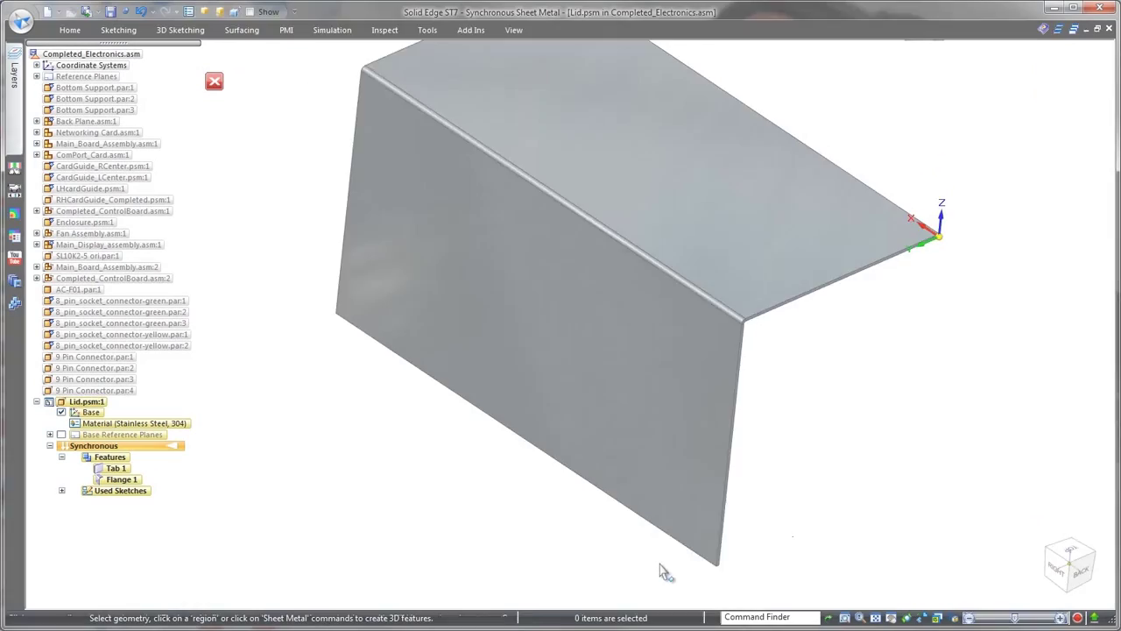
Sketch an open L-shaped profile on the flange's lower edge face, about 12 mm inward from its inner front corner and then forward.
scroll(751, 553, up, 5)
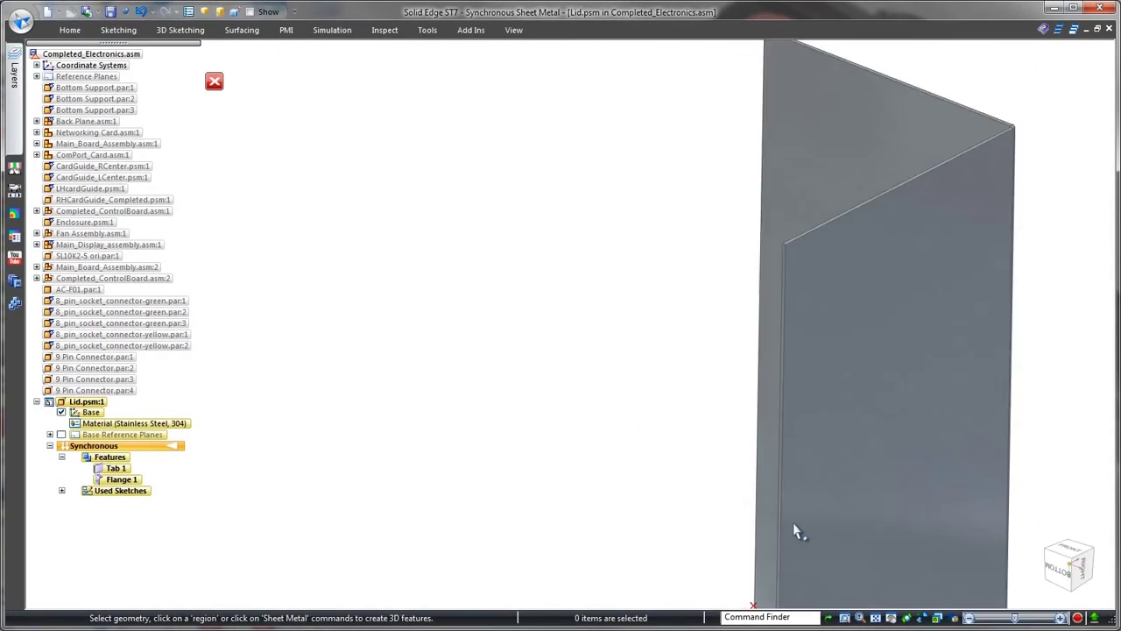
scroll(794, 523, up, 3)
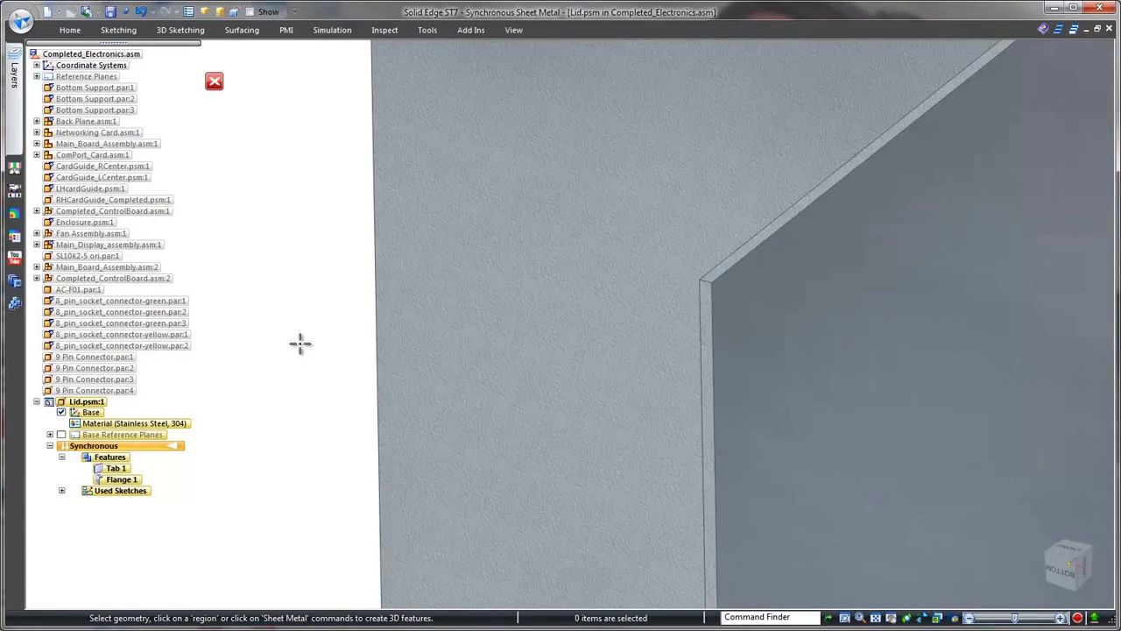
right_drag(300, 343, 272, 317)
click(335, 343)
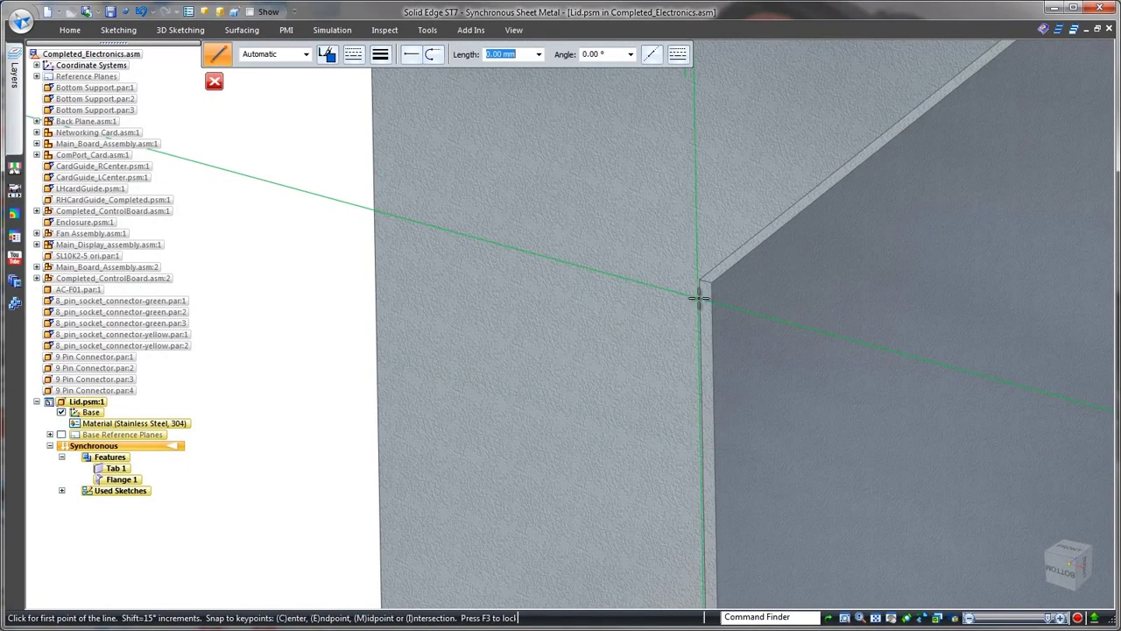
key(F3)
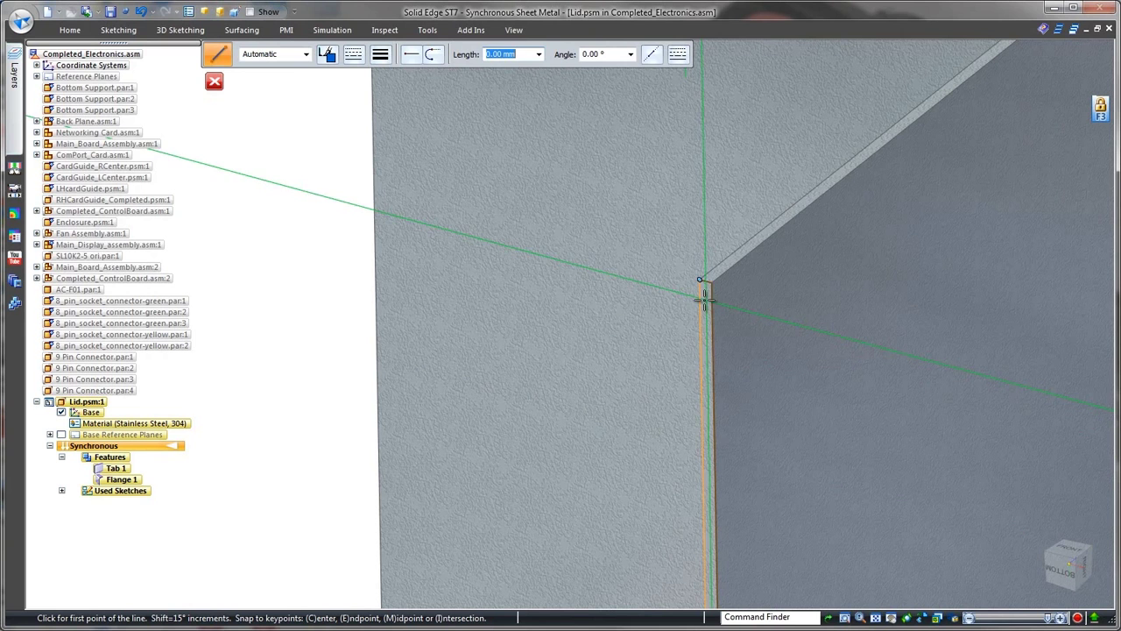
click(700, 280)
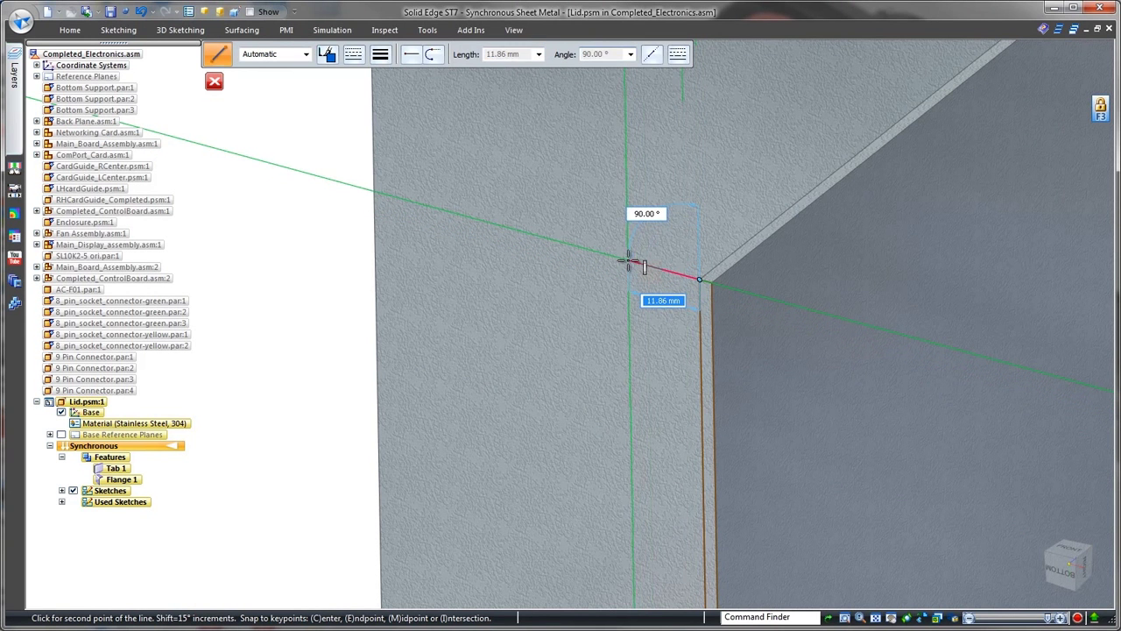
click(627, 187)
key(Escape)
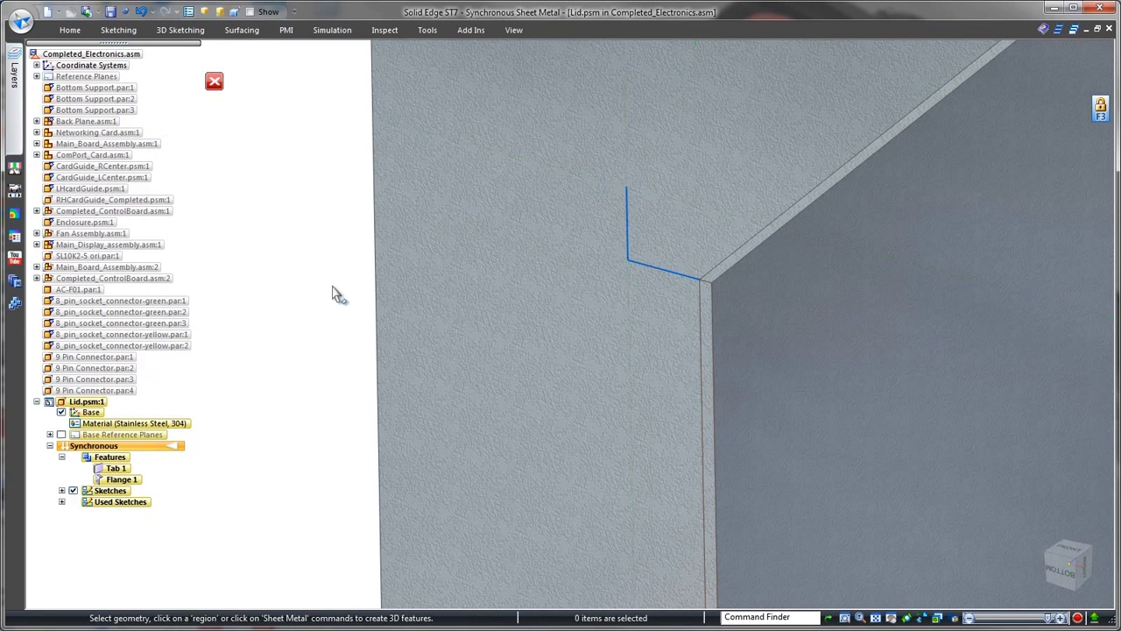
Sweep the open L-shaped profile as a contour flange along the front edge of the side flange and the adjoining edge of the lid's top.
right_click(320, 264)
click(323, 289)
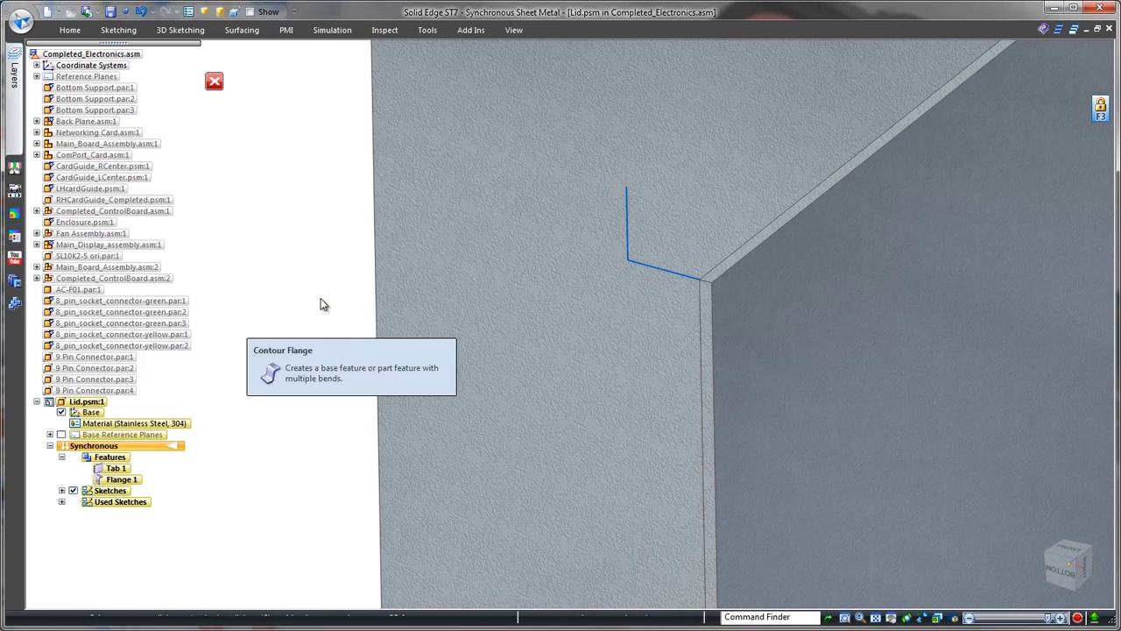
click(677, 277)
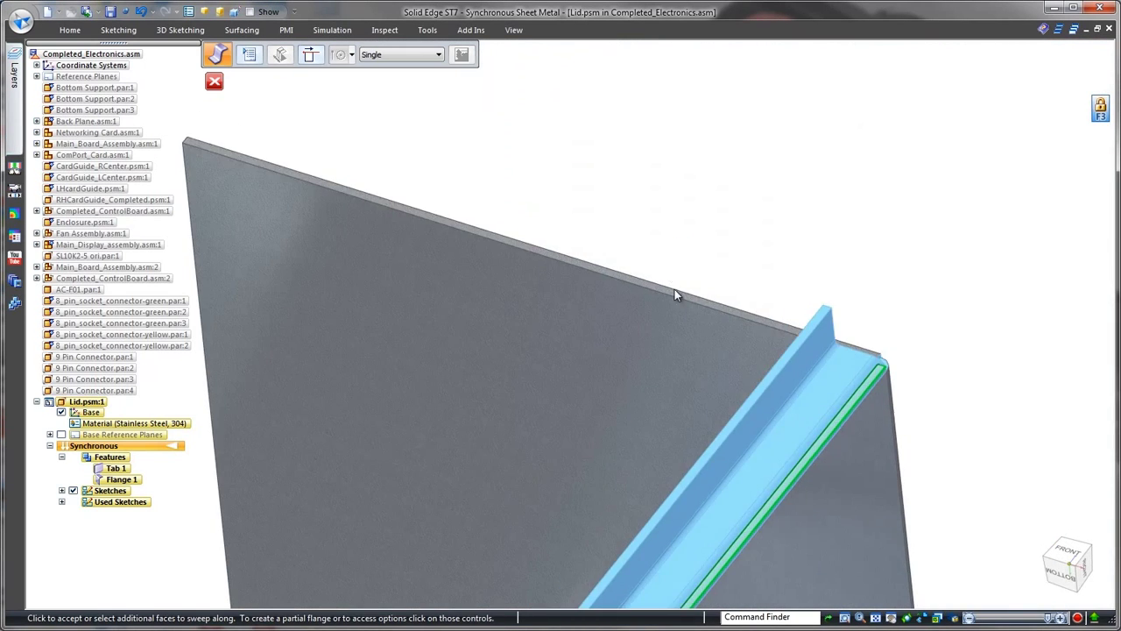
click(675, 292)
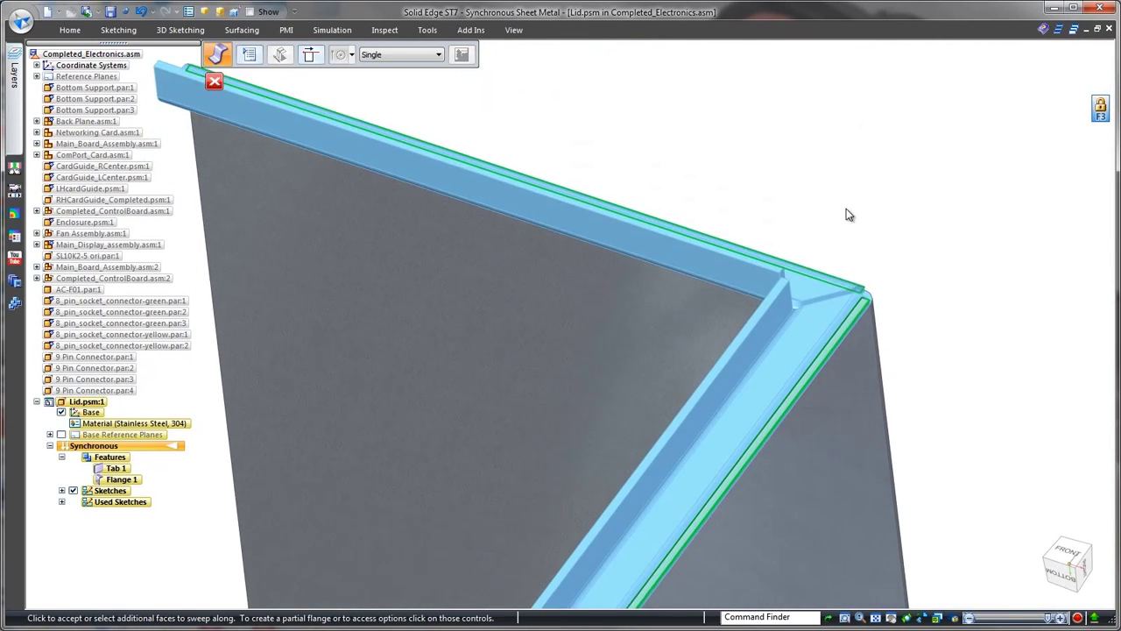
Enable Close Corner for the contour flange's interior corners with the Closed treatment, and finish the contour flange.
click(250, 54)
click(463, 252)
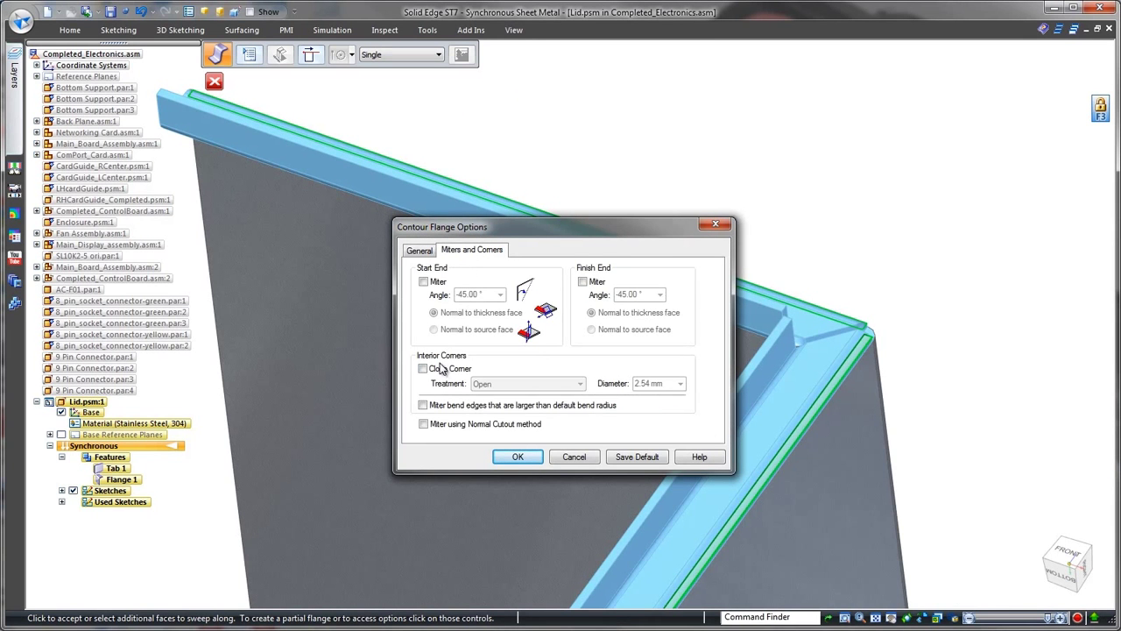
click(569, 385)
click(570, 407)
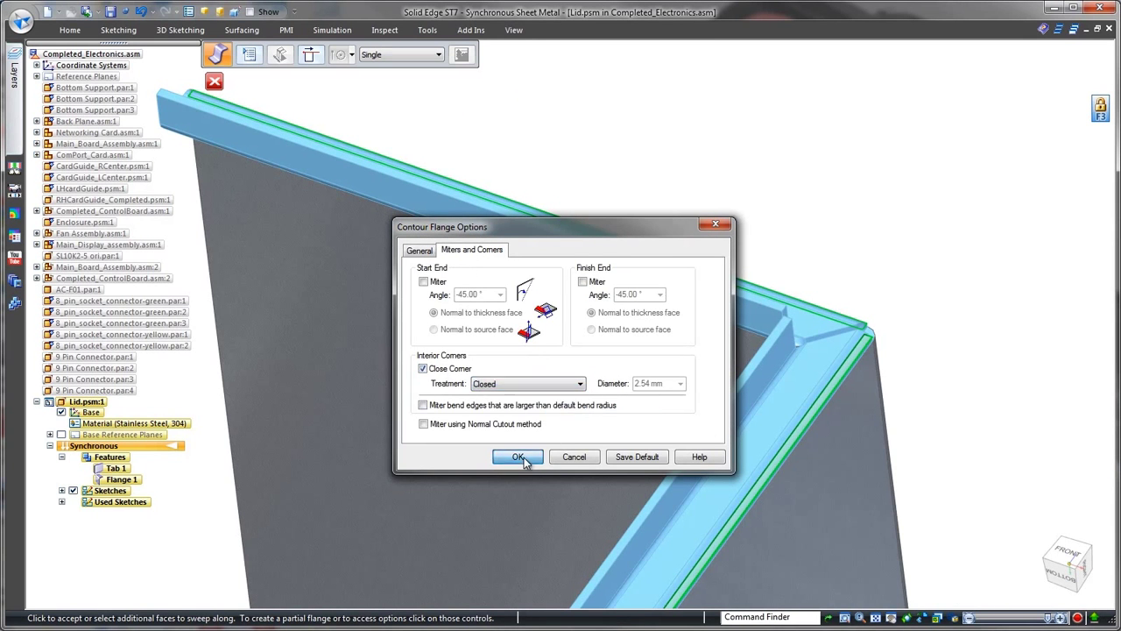
click(518, 457)
click(826, 223)
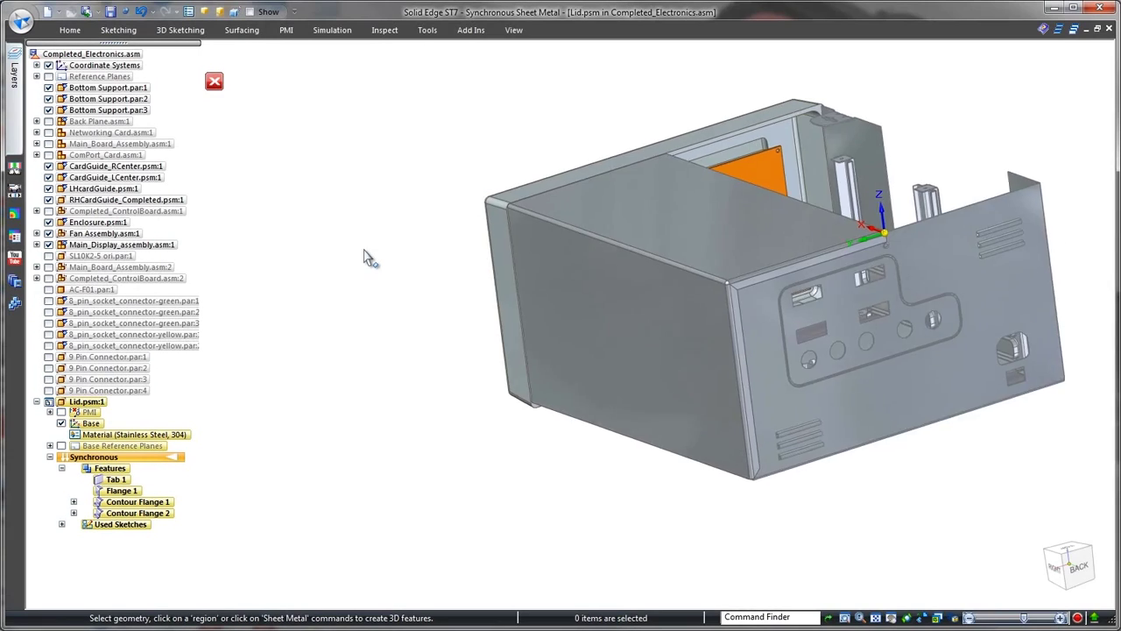
Set the radius of the bend between the lid's top and its side flange to 3 mm.
scroll(366, 257, up, 5)
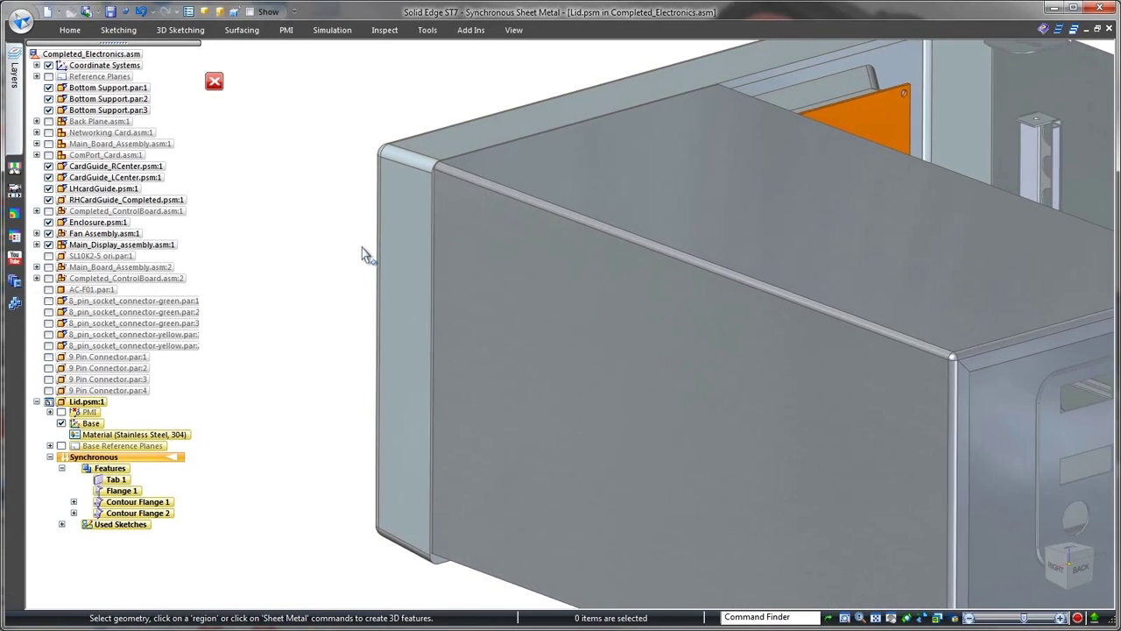
click(465, 184)
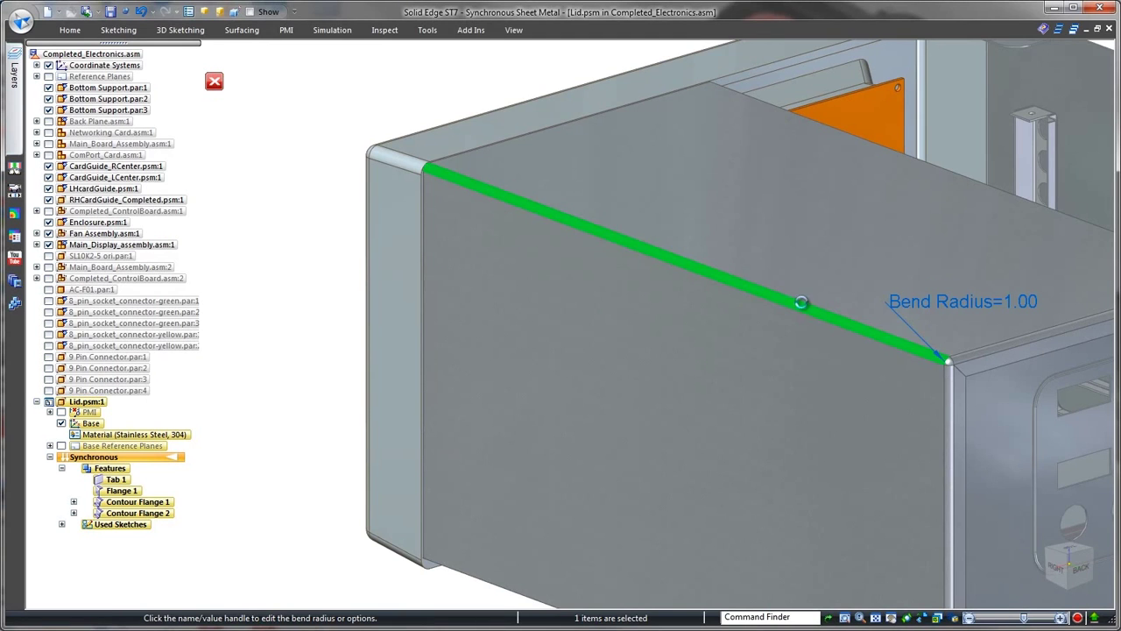
click(1010, 306)
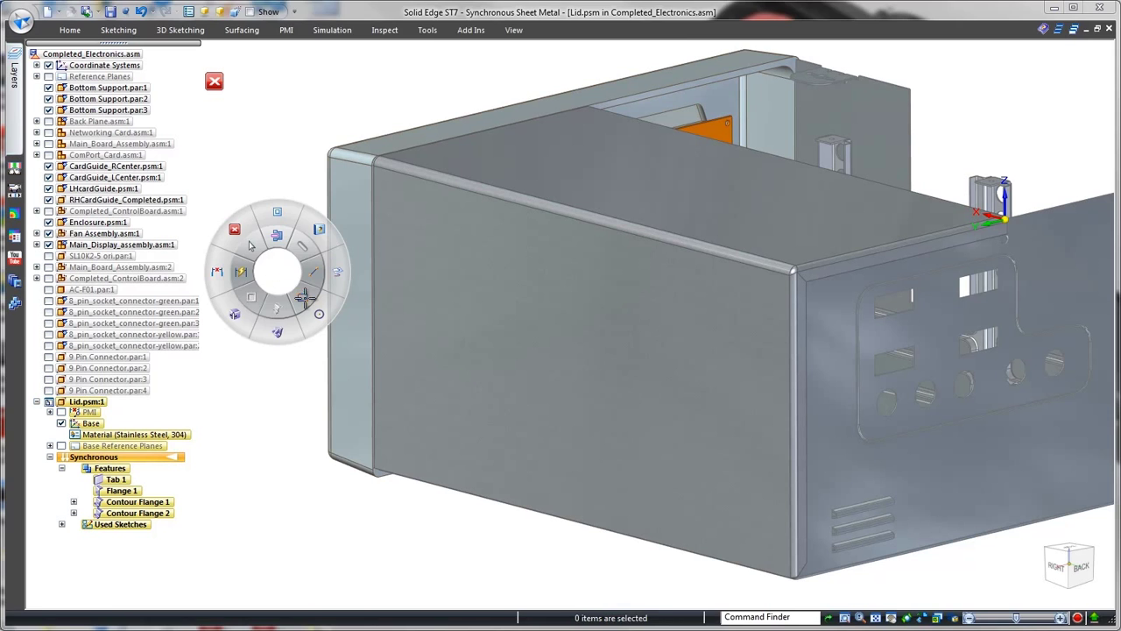
Sketch a rectangle inset within the outer face of the lid's side flange and place a small hole at its centre.
click(304, 297)
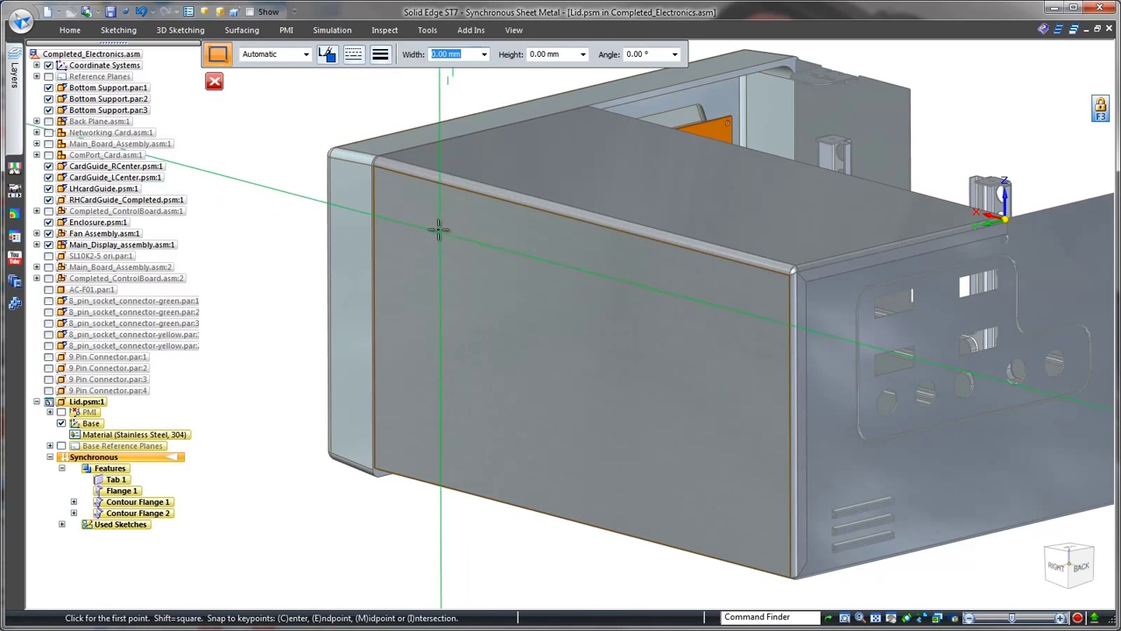
drag(442, 233, 453, 243)
drag(728, 506, 741, 515)
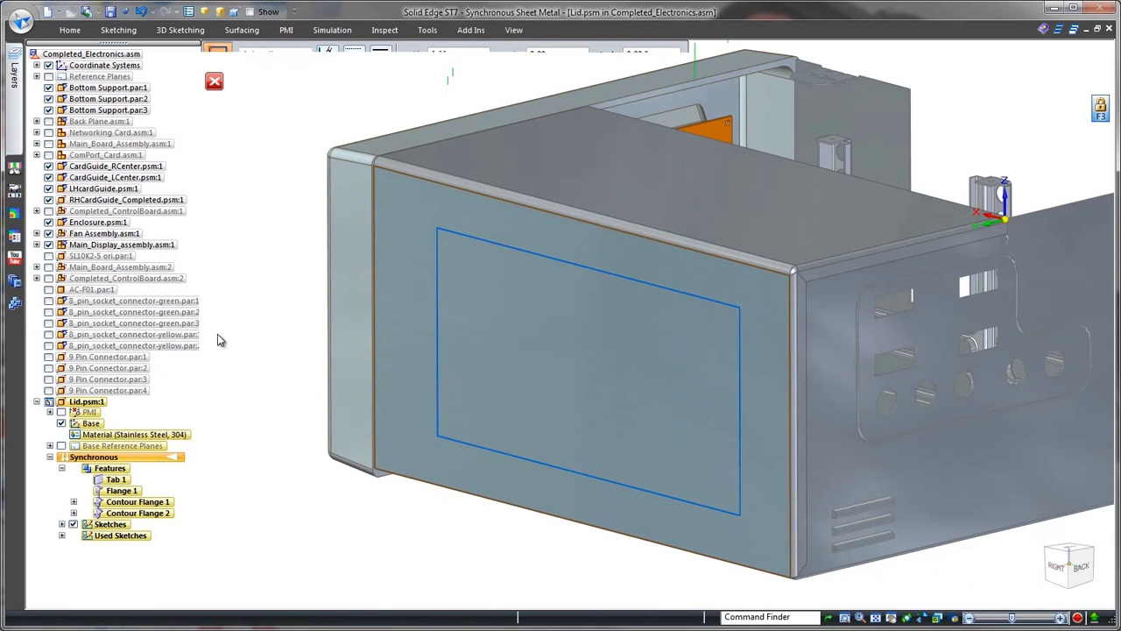
right_click(275, 298)
click(277, 273)
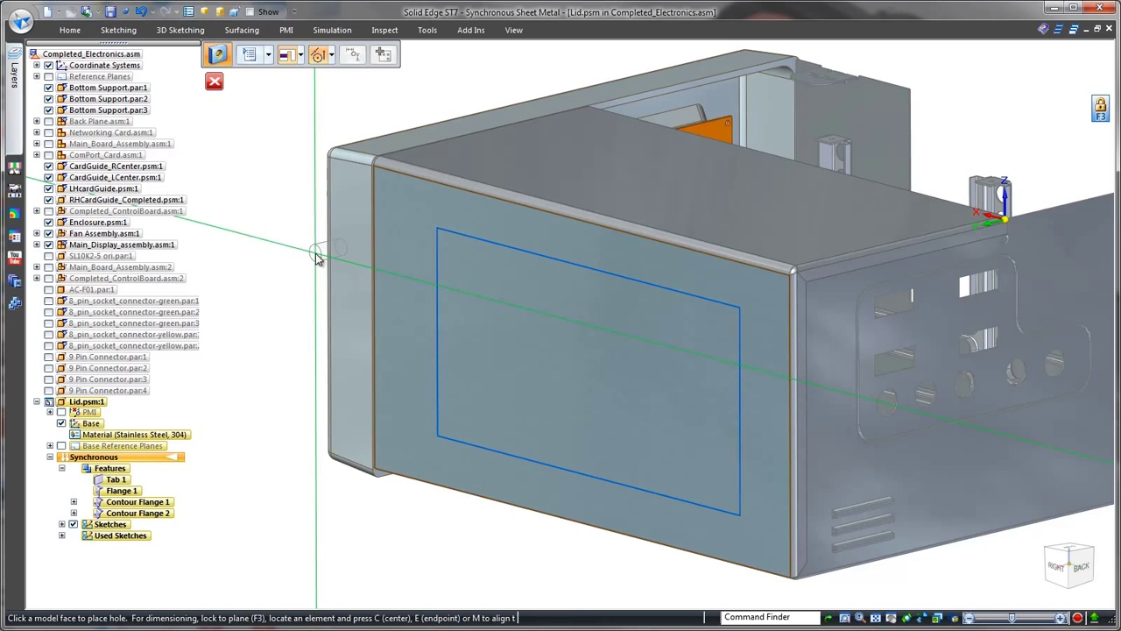
click(589, 374)
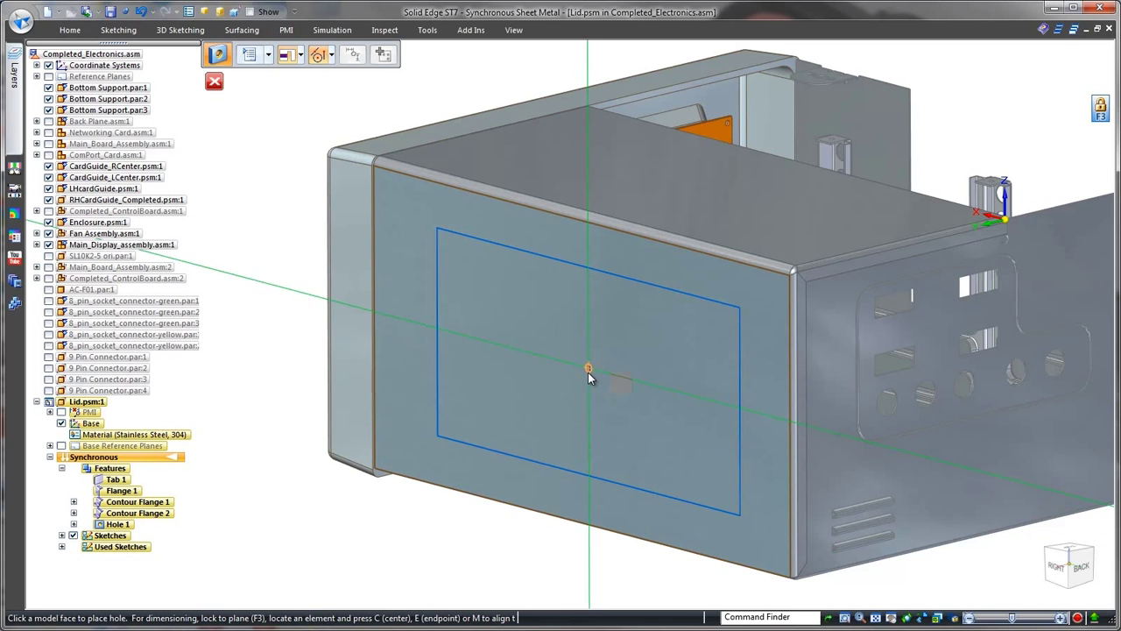
Fill the sketched rectangle with a staggered fill pattern of the small hole.
click(587, 372)
click(266, 56)
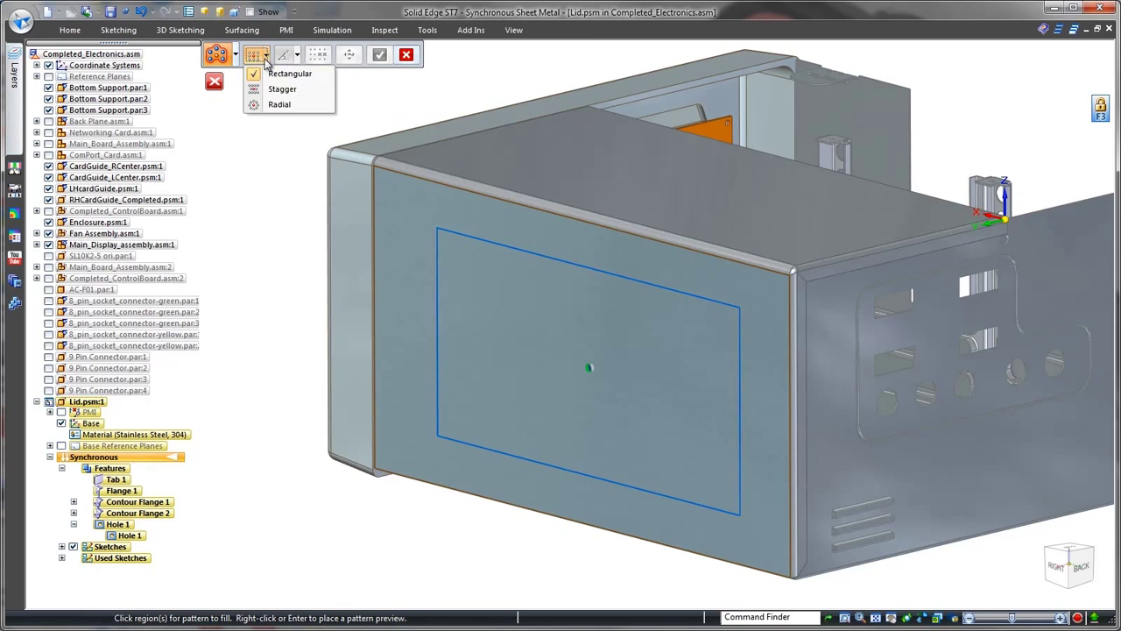
click(262, 91)
click(486, 290)
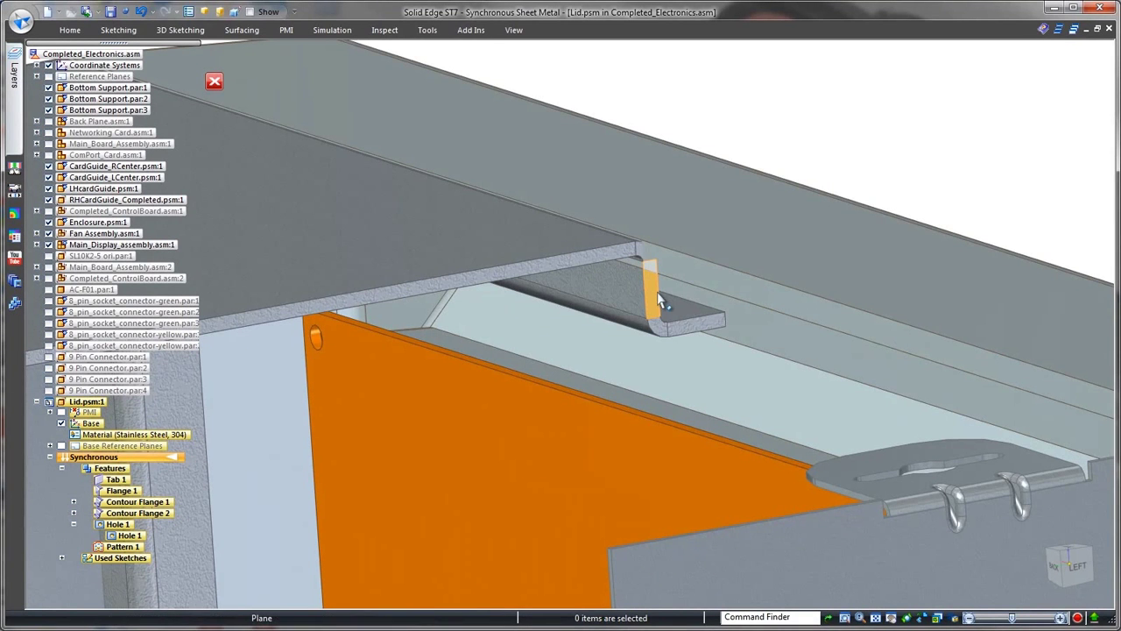
Extend the end of the lid's front contour flange flush with the edge face of the lid's top.
right_click(661, 298)
click(556, 327)
key(Escape)
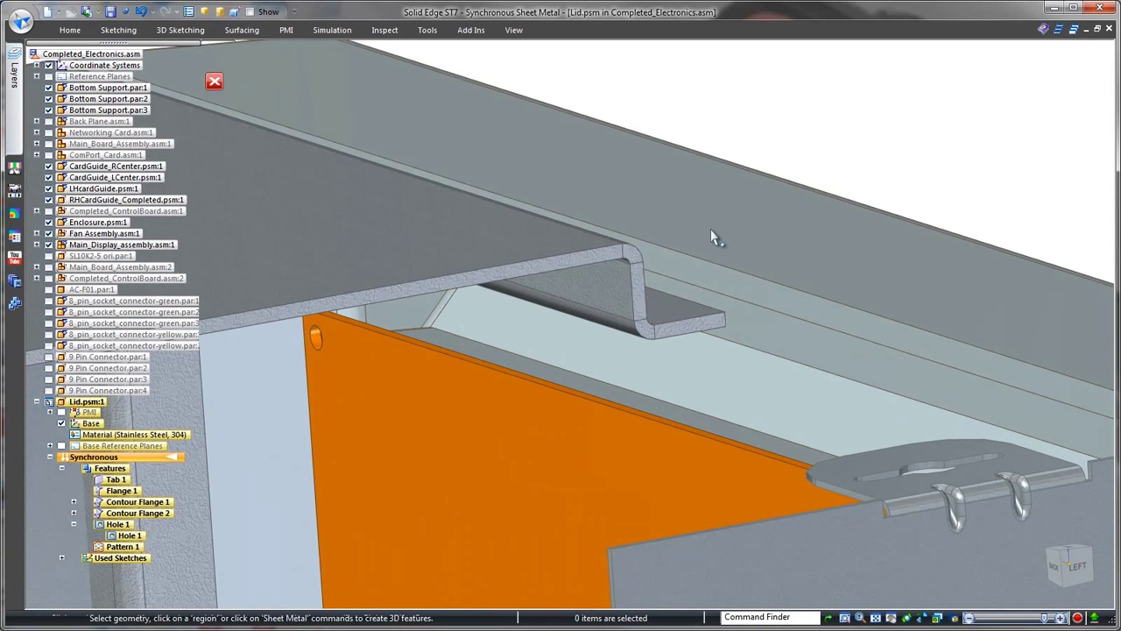
right_click(663, 317)
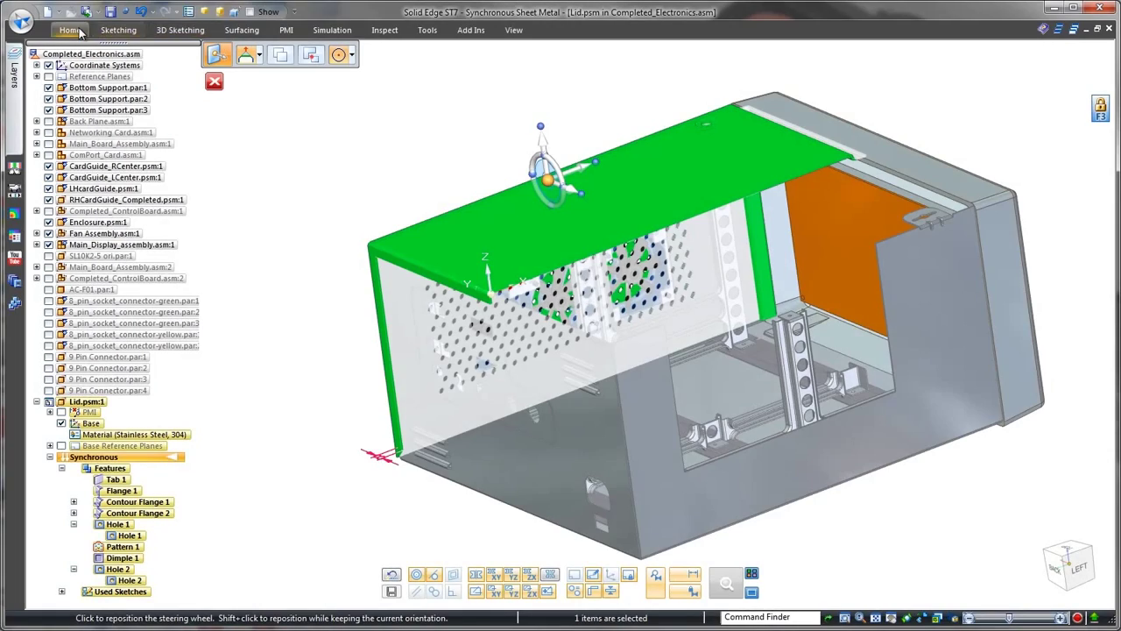
Mirror the selected lid half about its inner edge face to complete the other half.
click(77, 31)
click(892, 75)
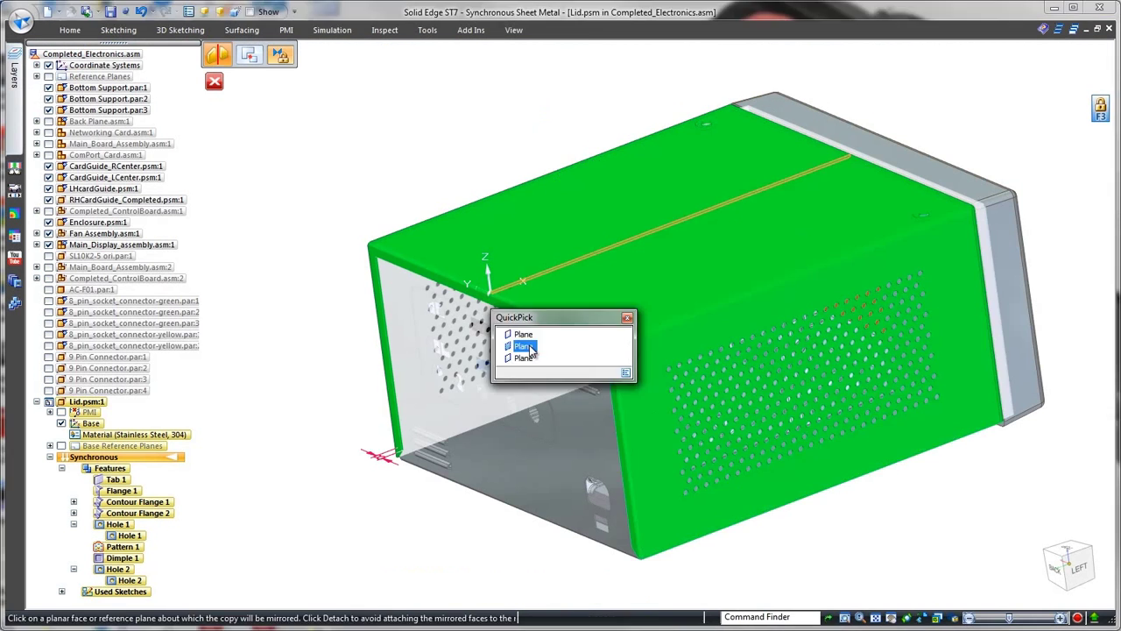
click(522, 346)
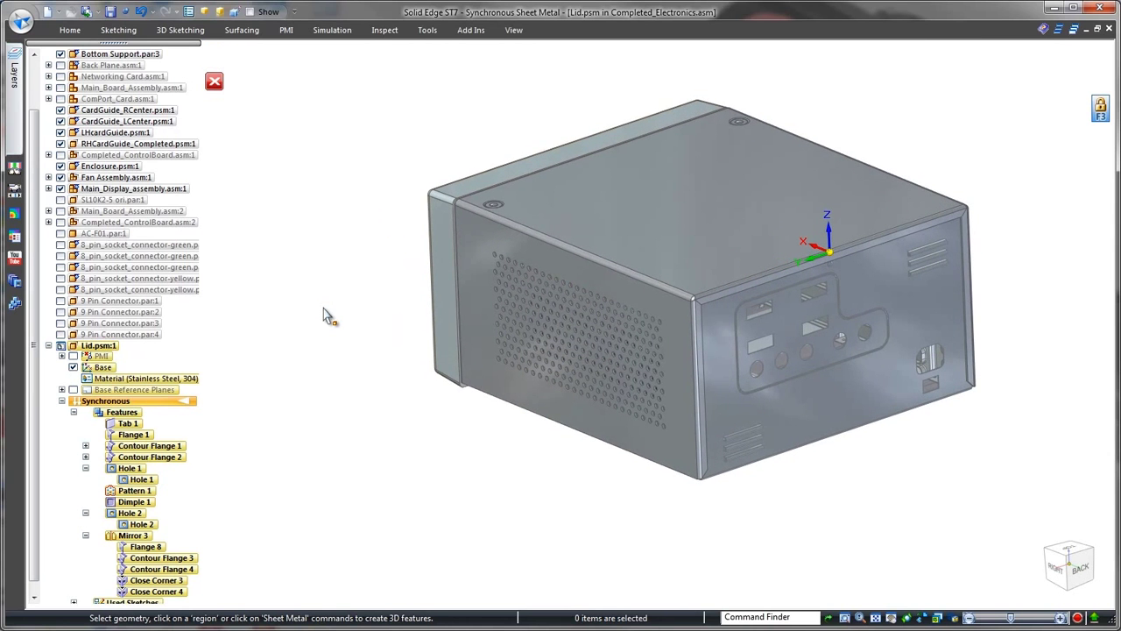
Open the lid's bend table and create the lid's flat pattern.
click(70, 30)
click(427, 29)
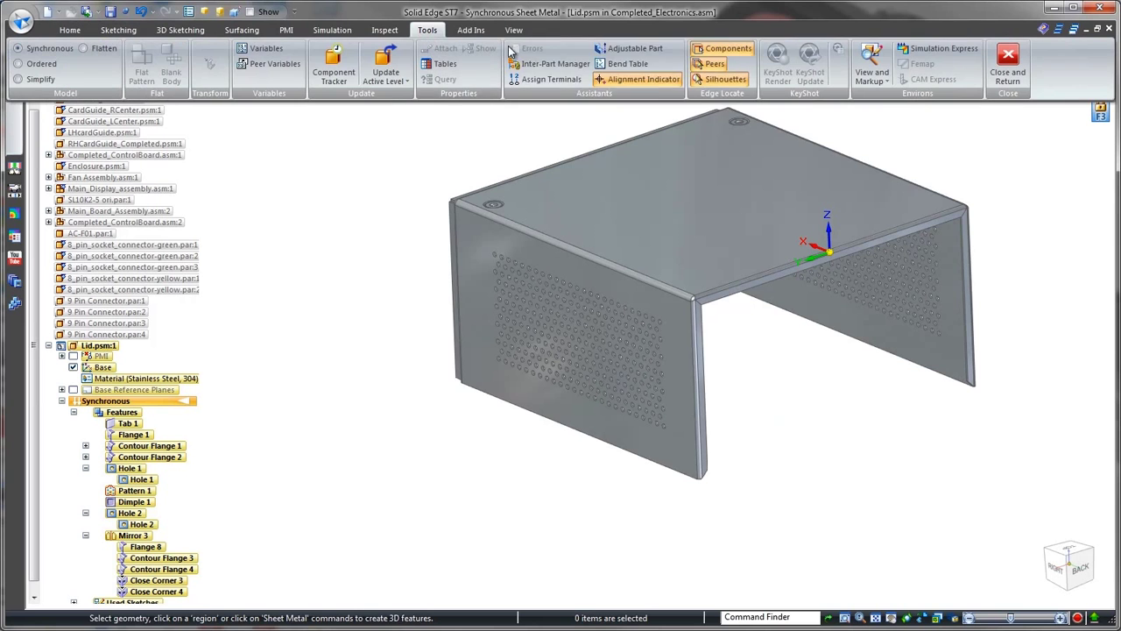
click(629, 66)
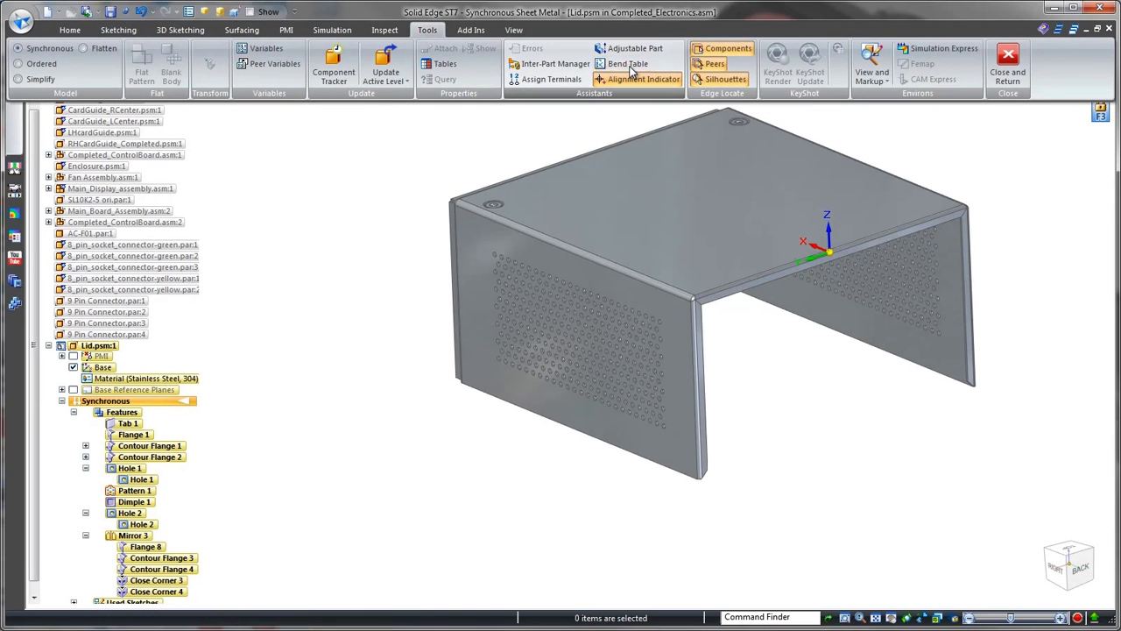
drag(550, 219, 275, 91)
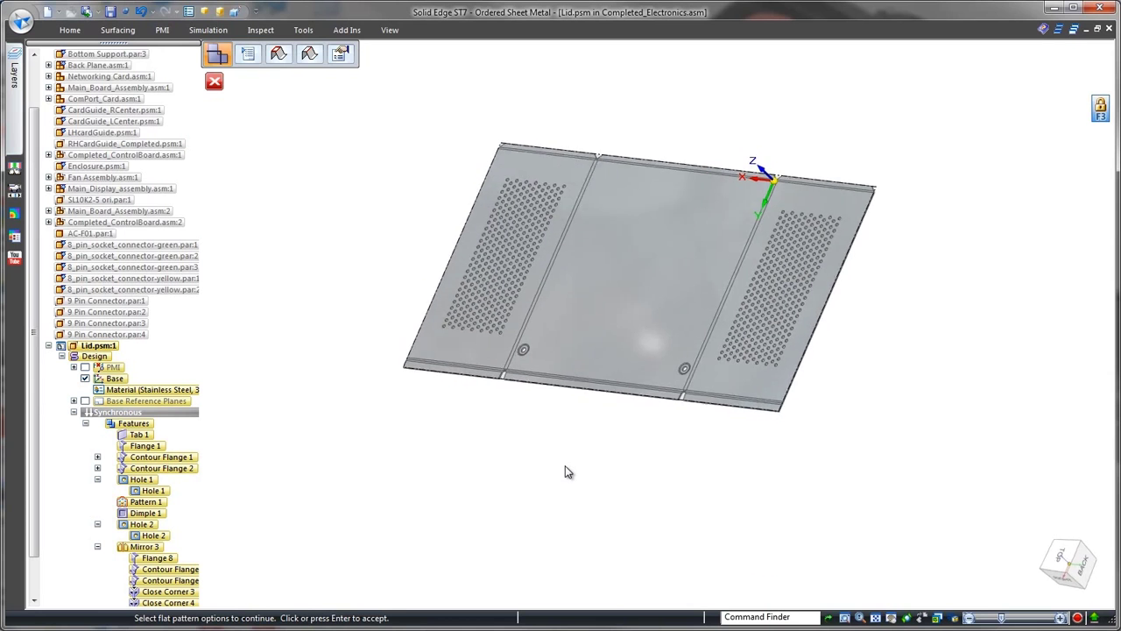
click(565, 467)
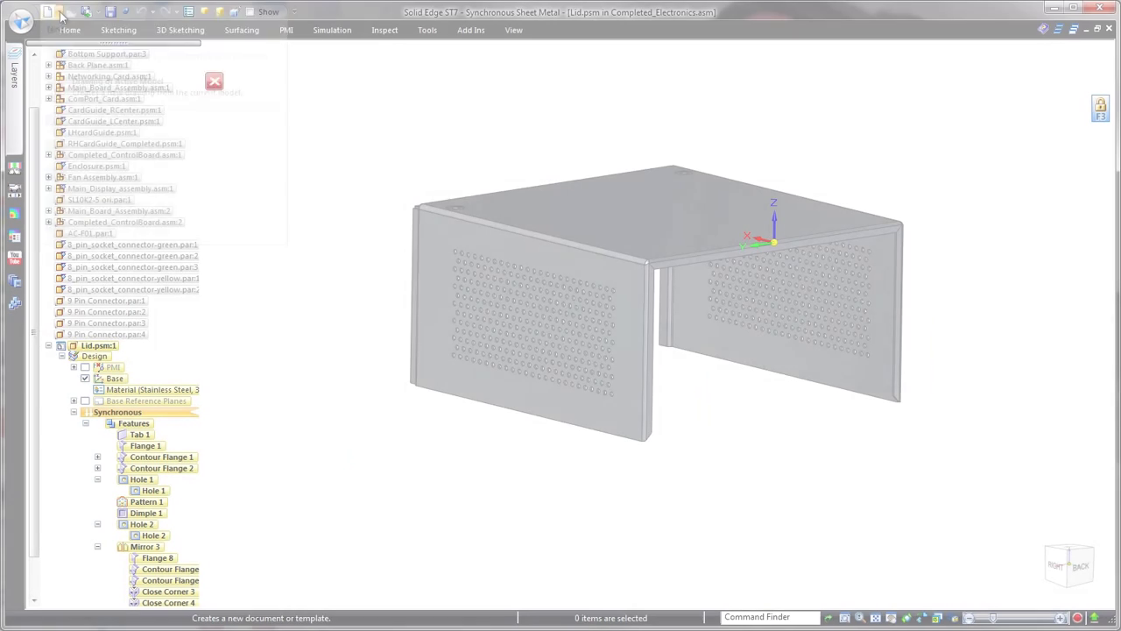
Create a new drawing from the active lid model.
click(21, 20)
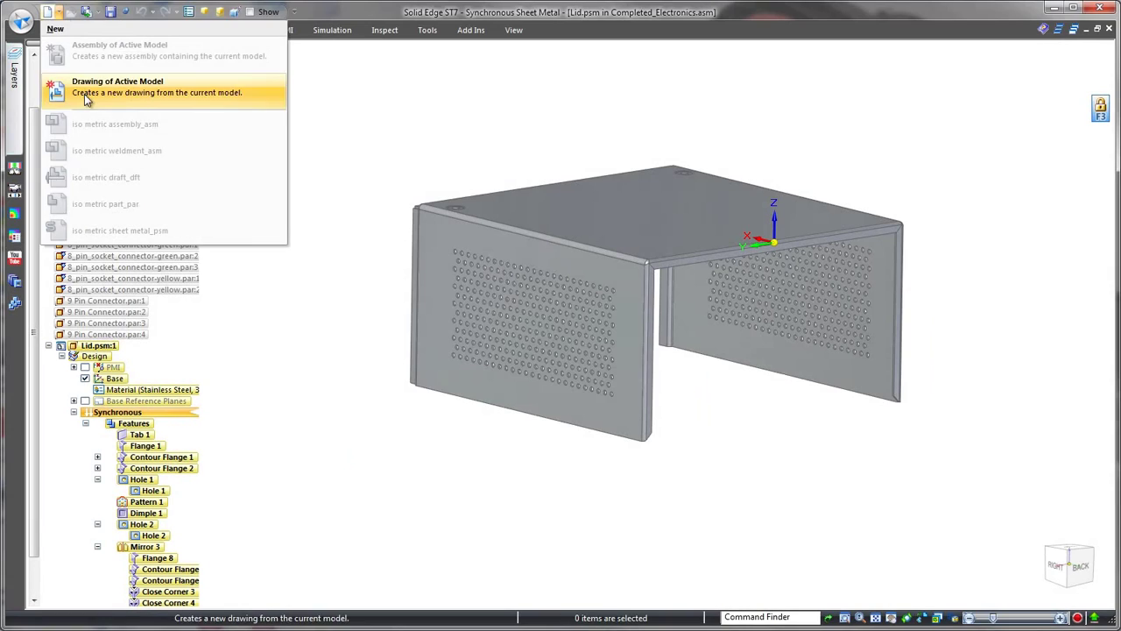
click(88, 88)
click(548, 378)
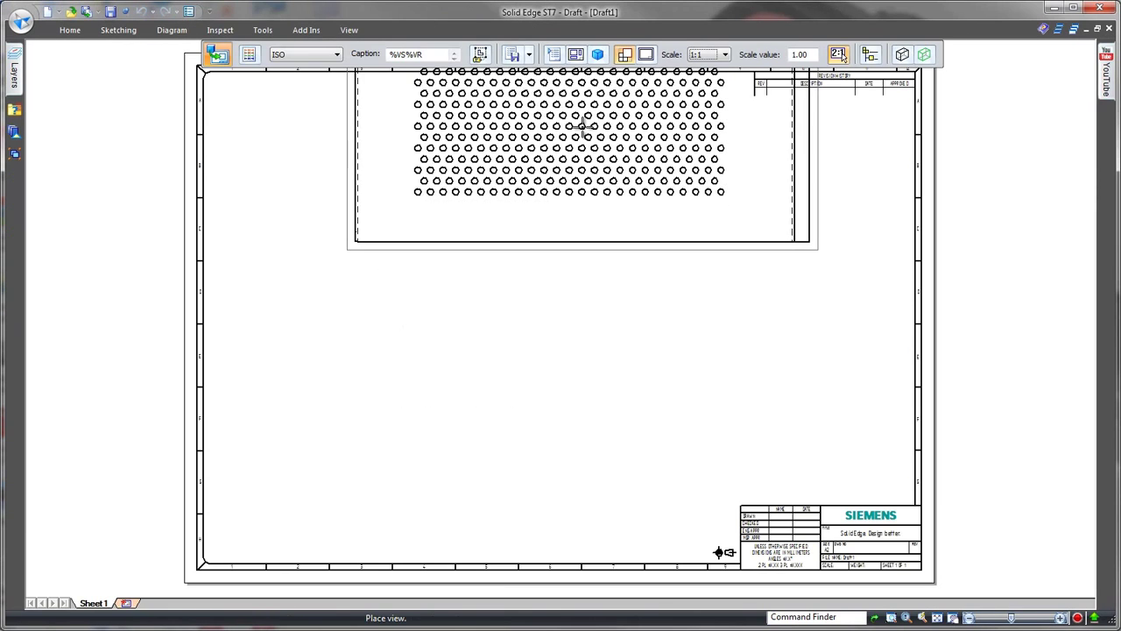
Place a flat pattern view of the lid at 1:2 scale in the lower part of the drawing sheet.
click(553, 55)
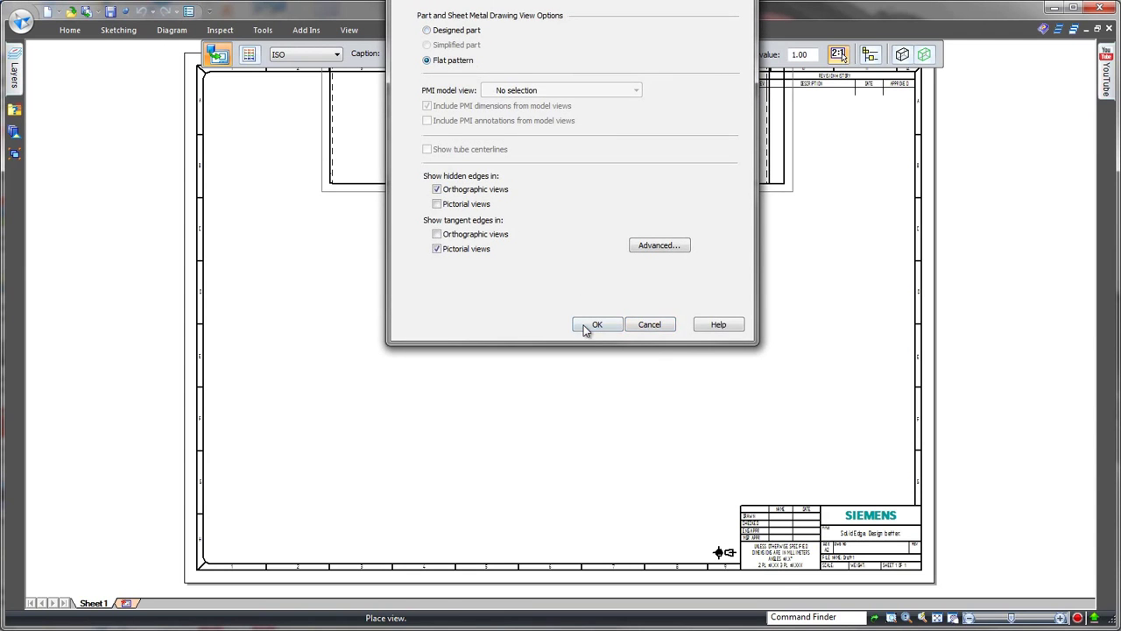
click(594, 325)
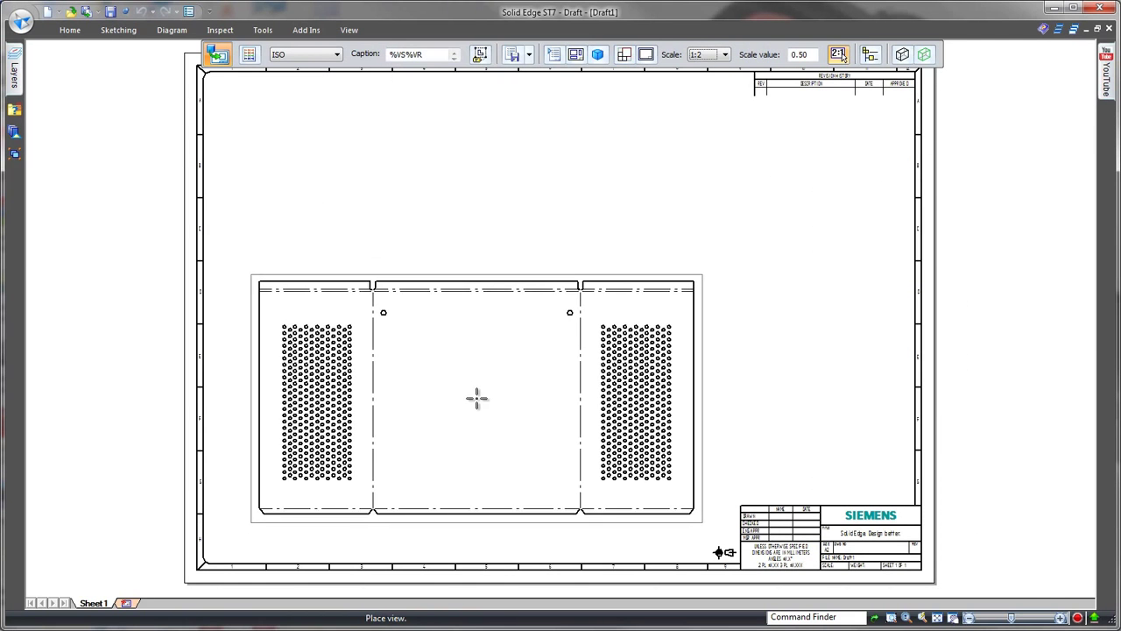
click(474, 394)
Place a bend table with bend callouts for the flat pattern view in the sheet's upper-left corner.
click(69, 30)
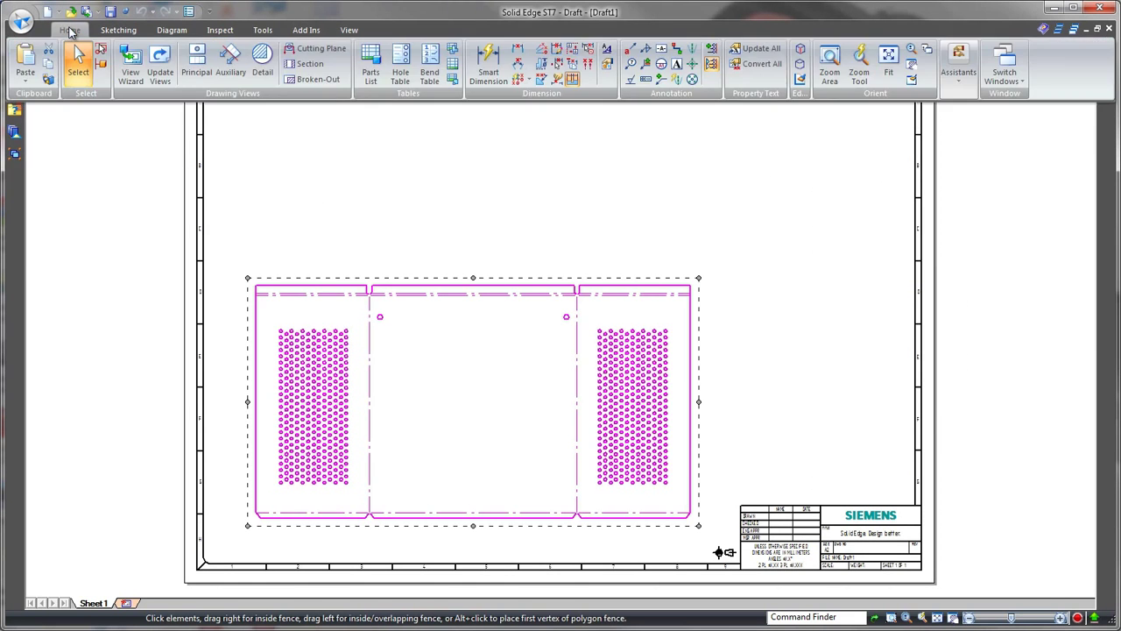
click(430, 72)
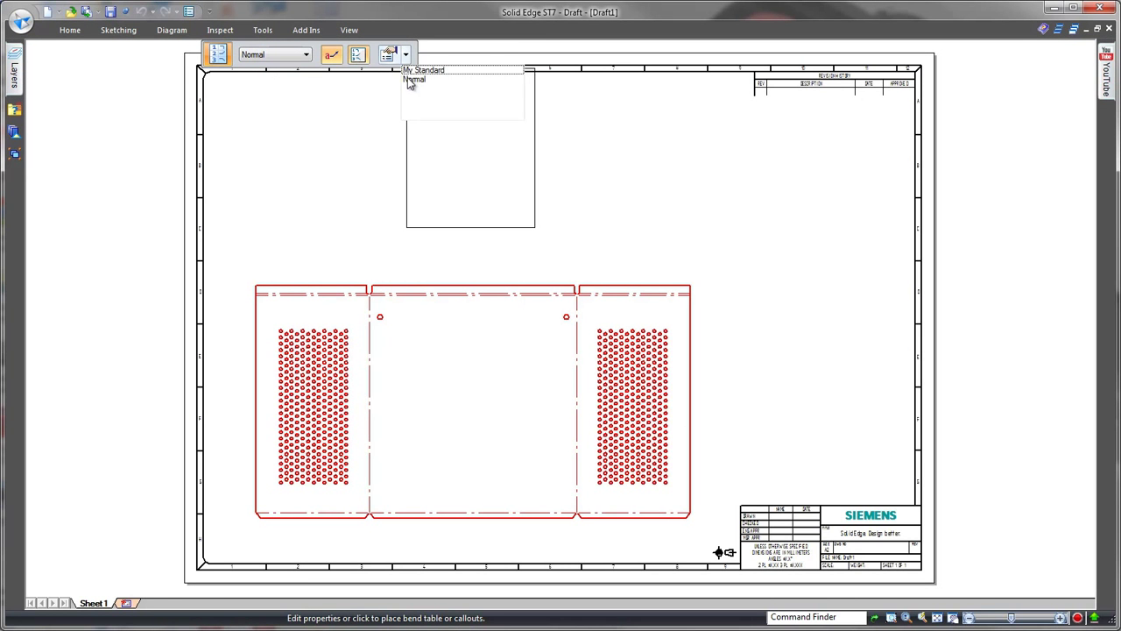
click(412, 79)
click(213, 77)
scroll(298, 149, up, 3)
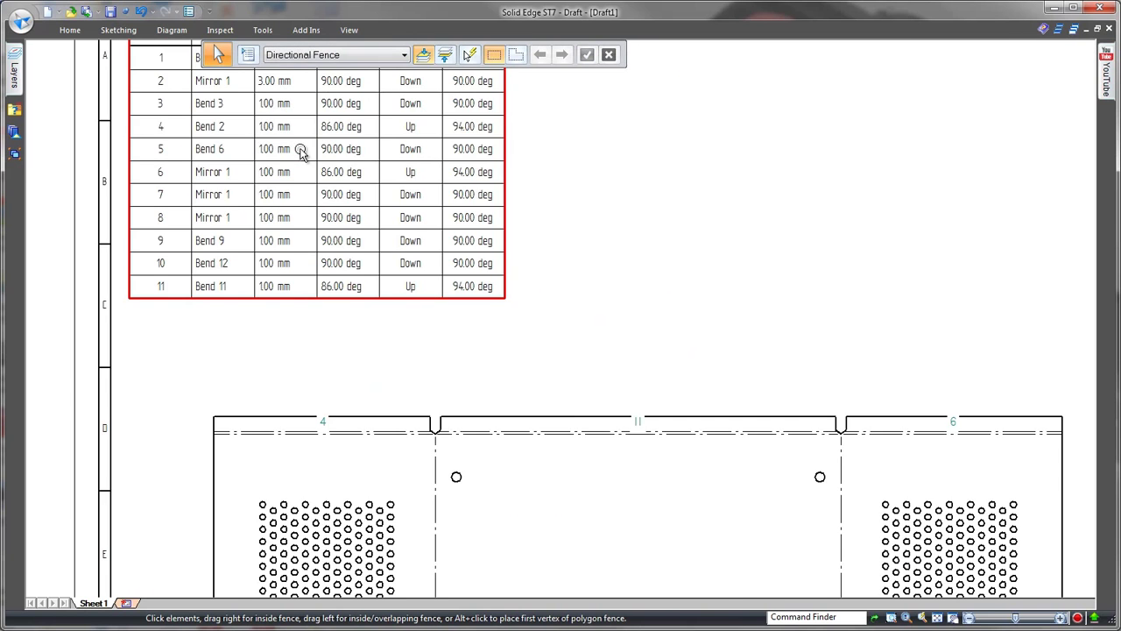
scroll(354, 249, down, 2)
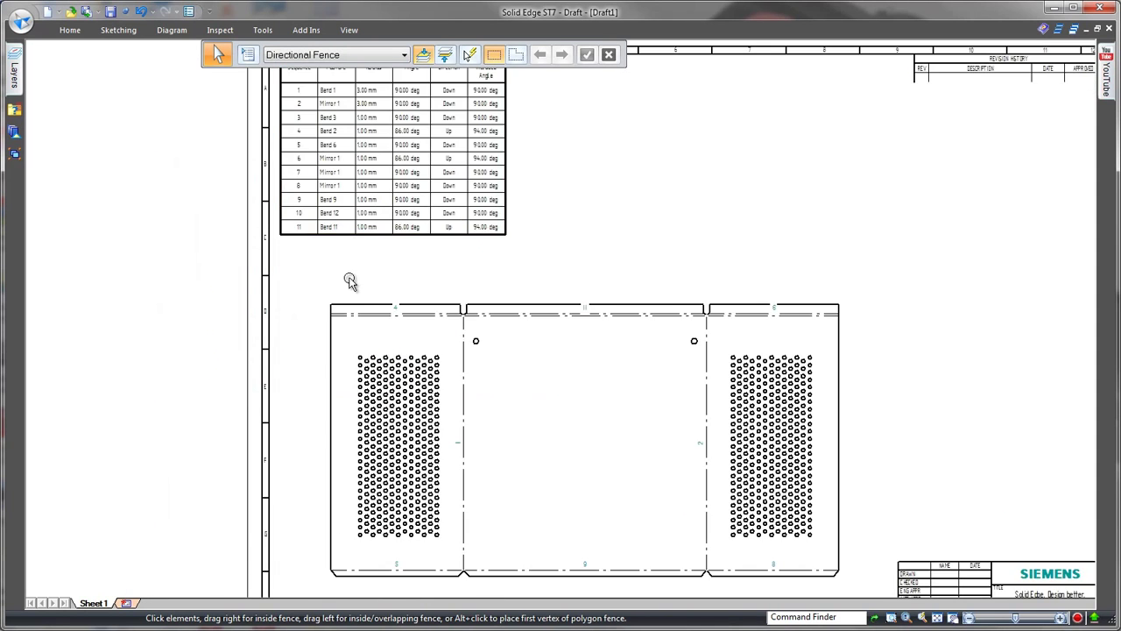
Add coordinate dimensions to the flat pattern view from a common origin at its lower-left corner.
scroll(351, 283, up, 4)
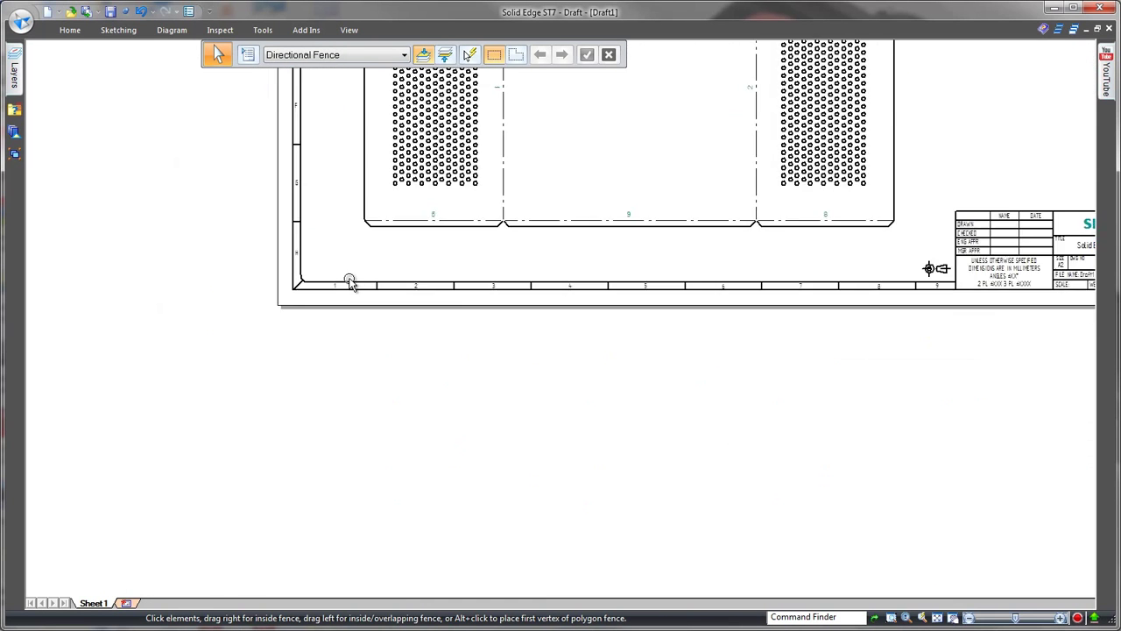
click(72, 31)
click(524, 79)
click(560, 113)
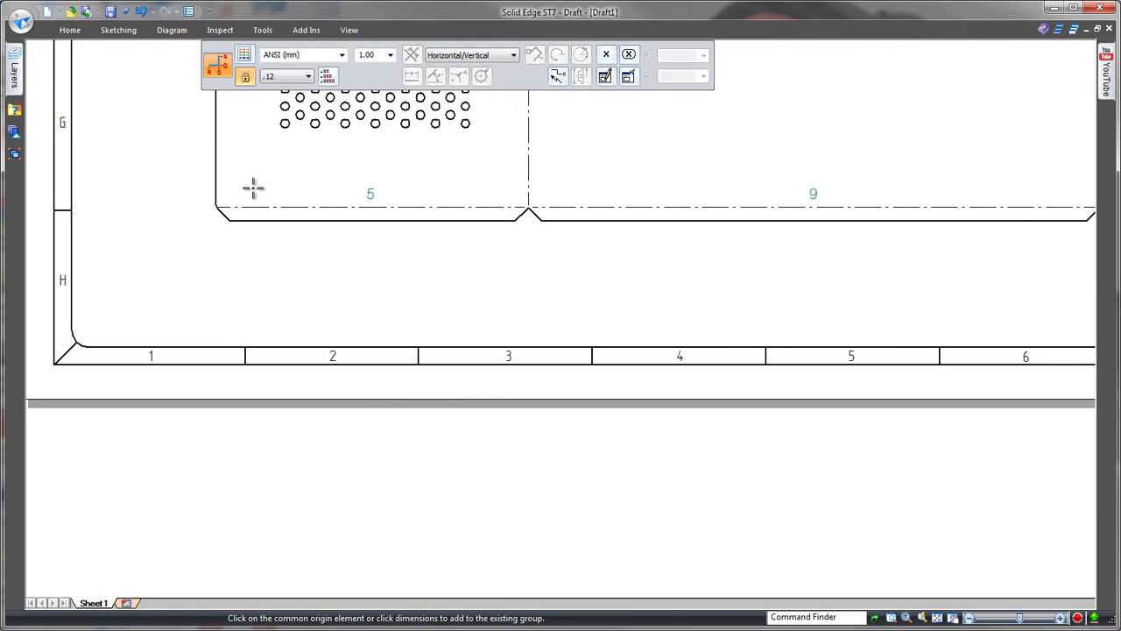